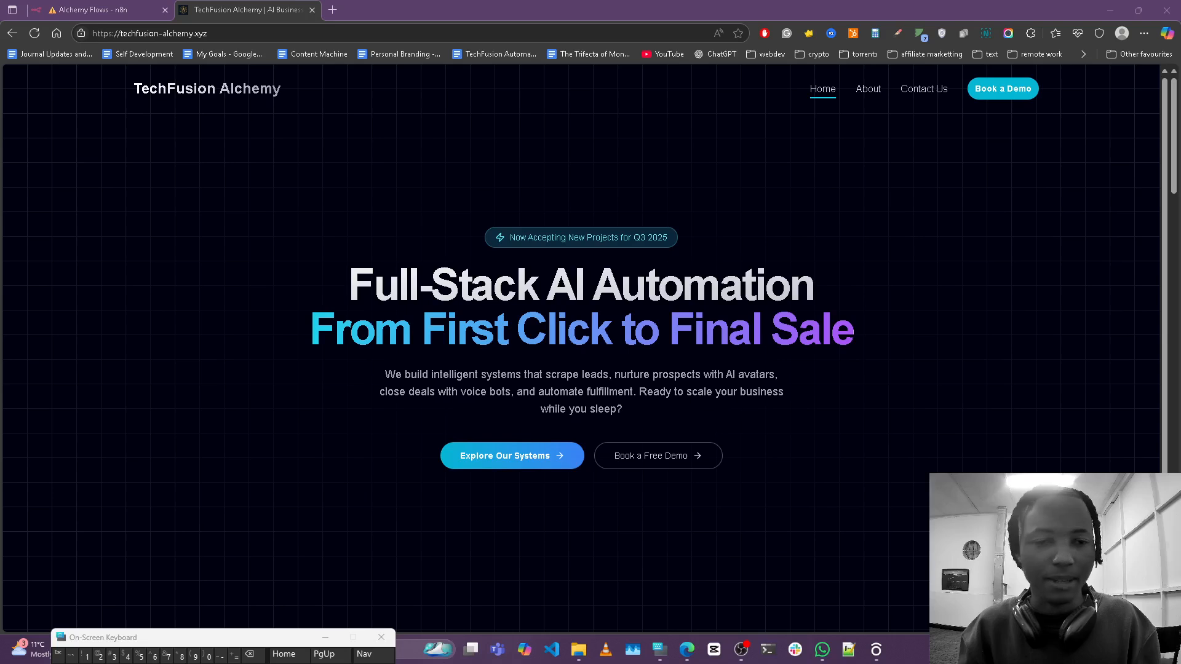
Step: Ask the Alchemy Assistant chatbot "Hey, how can you help me as an HVAC guy" and close the chat after its reply
click(1127, 601)
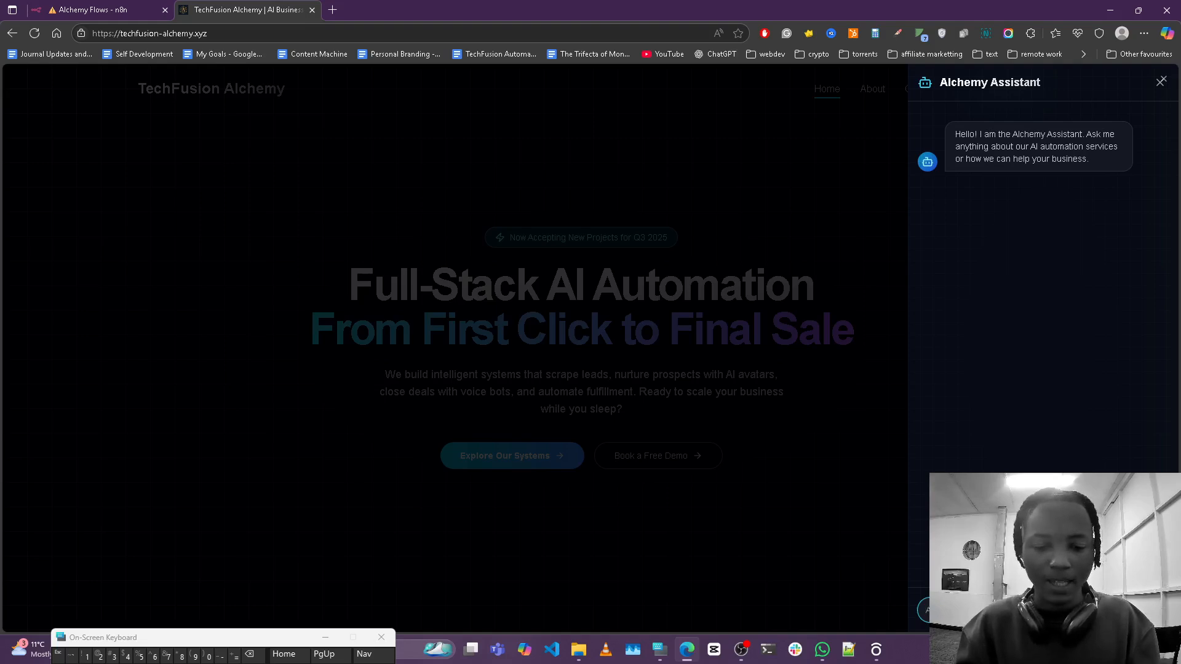
text(H)
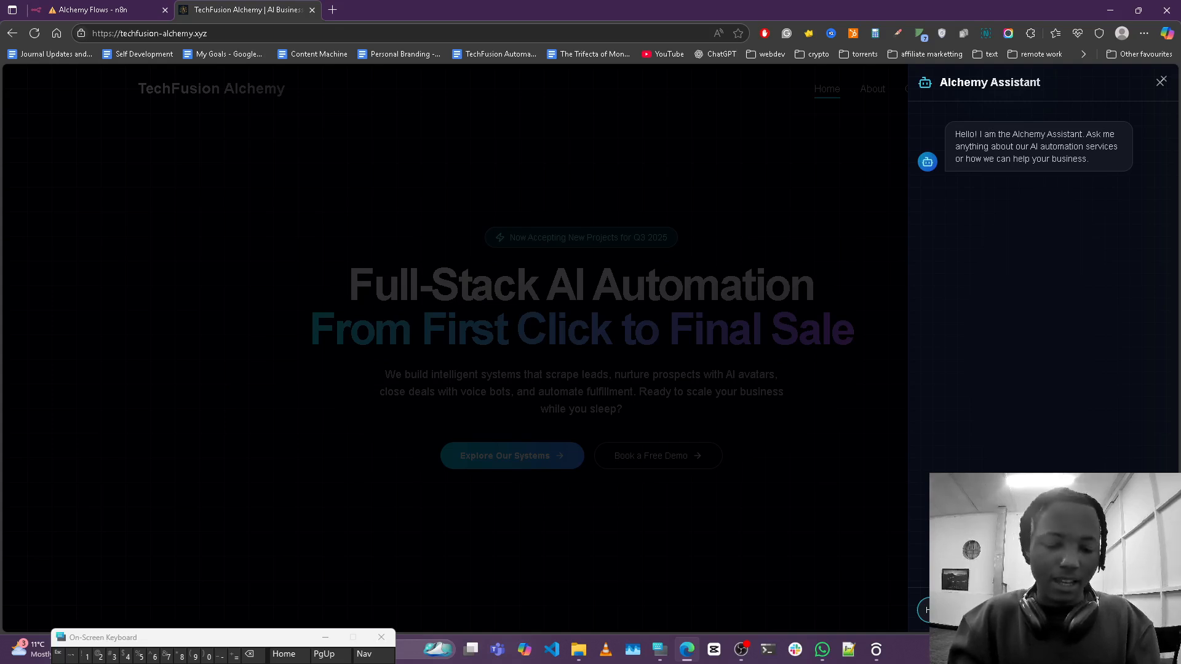
key(shift)
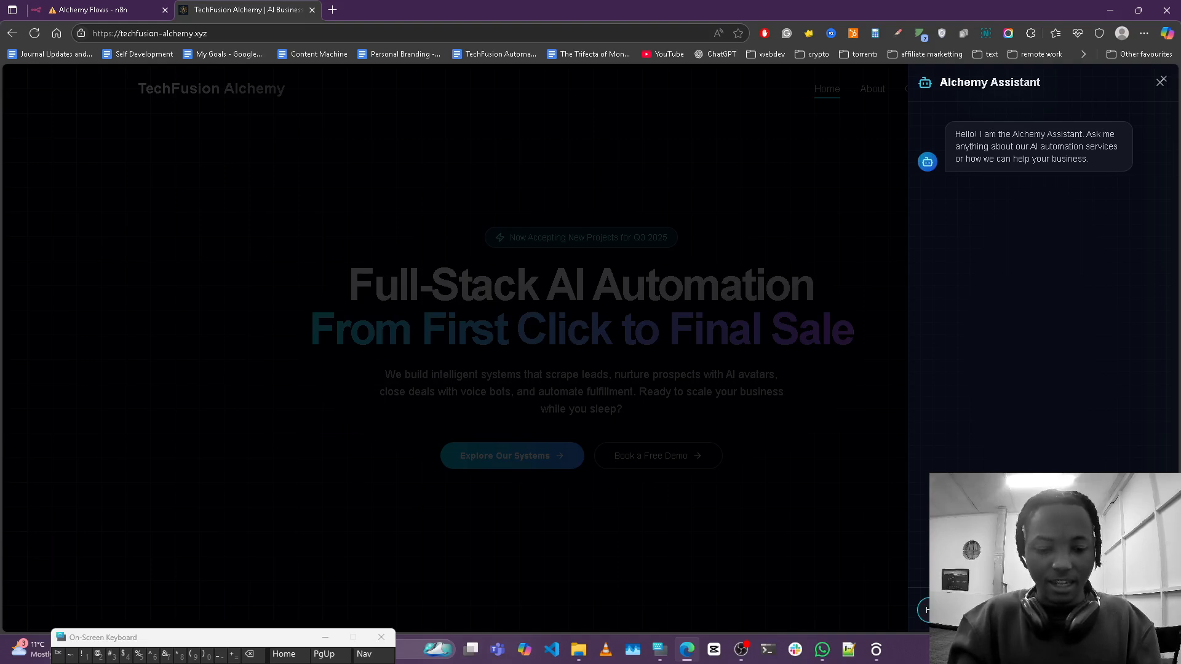
key(Return)
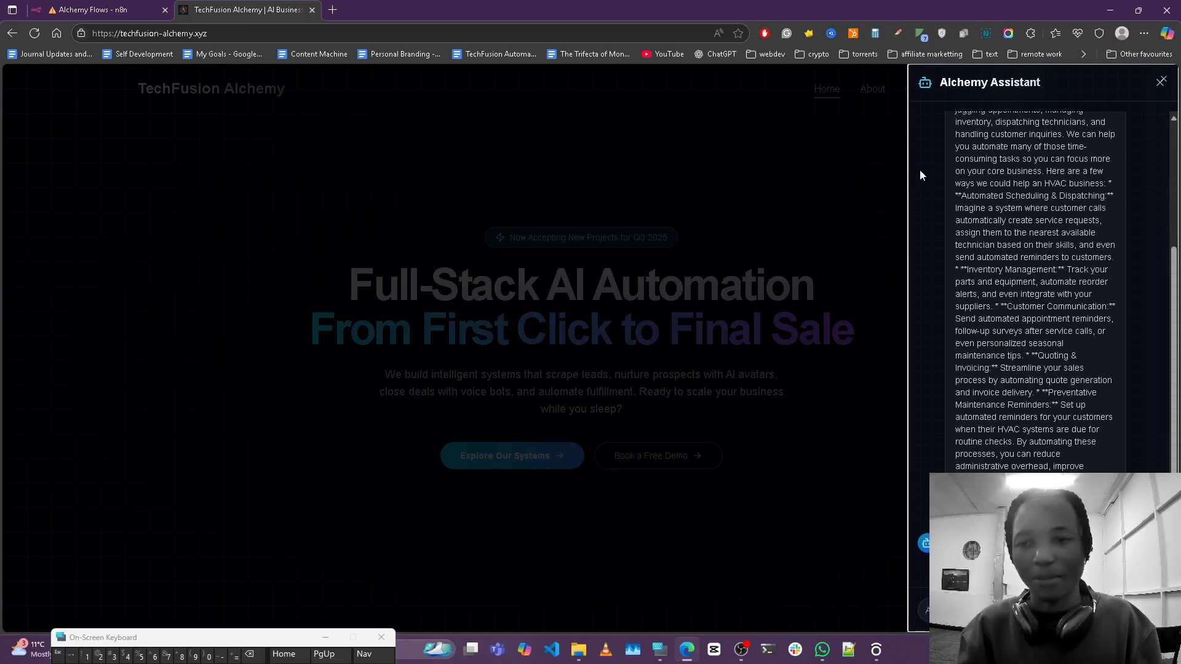
click(838, 183)
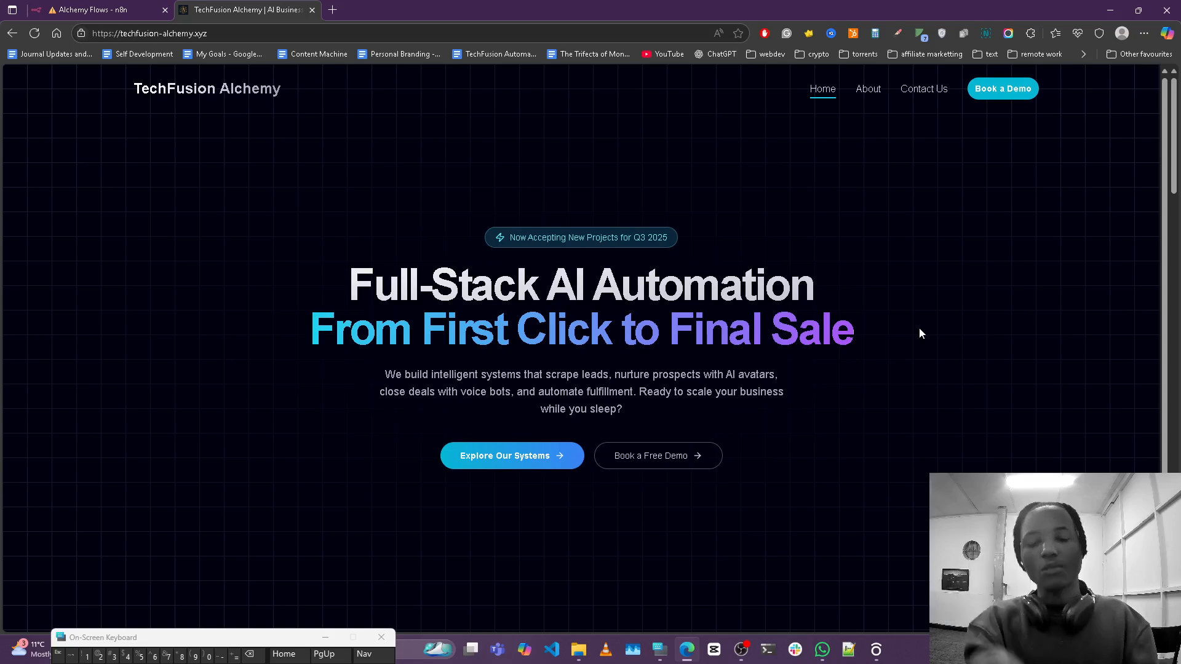
Step: Look through the TechFusion Alchemy homepage from the offerings to the footer, including the Calendly description among the integration logos
scroll(1157, 324, down, 1)
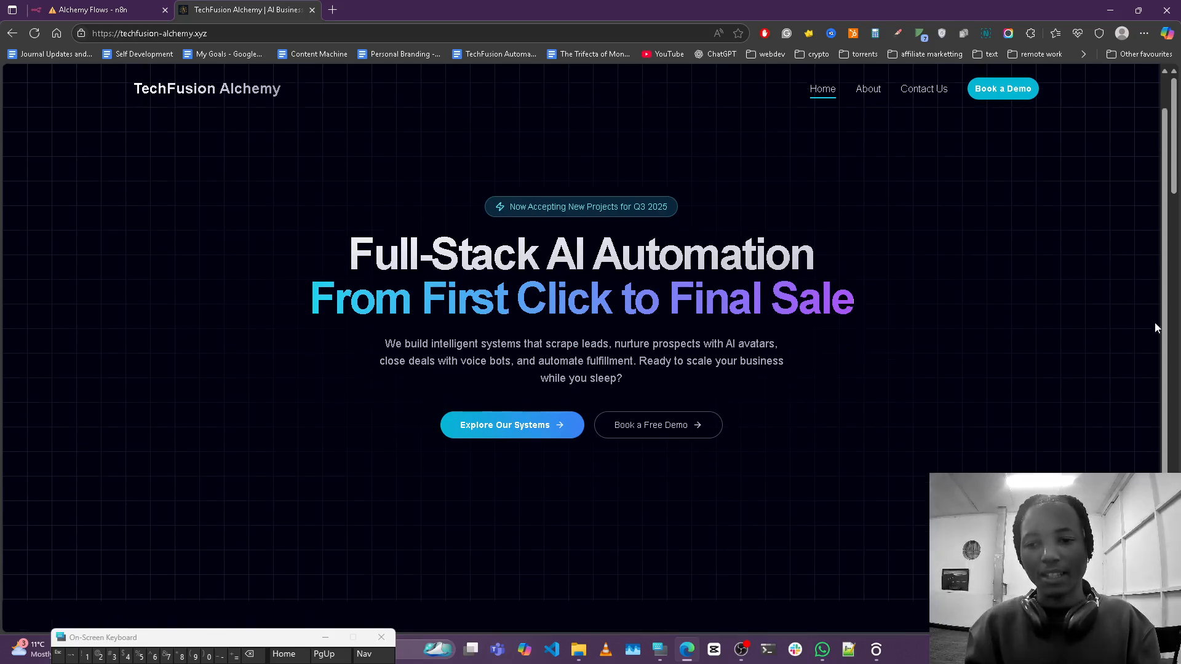
scroll(1150, 338, down, 2)
scroll(1108, 456, down, 2)
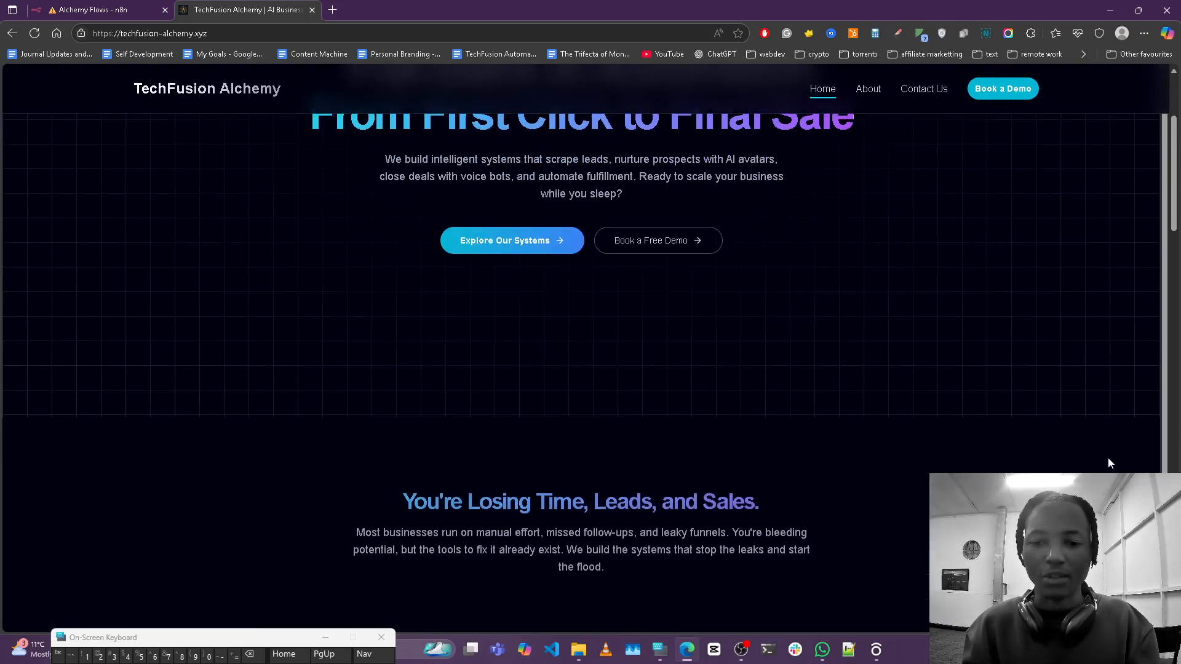
scroll(1134, 456, down, 4)
scroll(582, 369, down, 6)
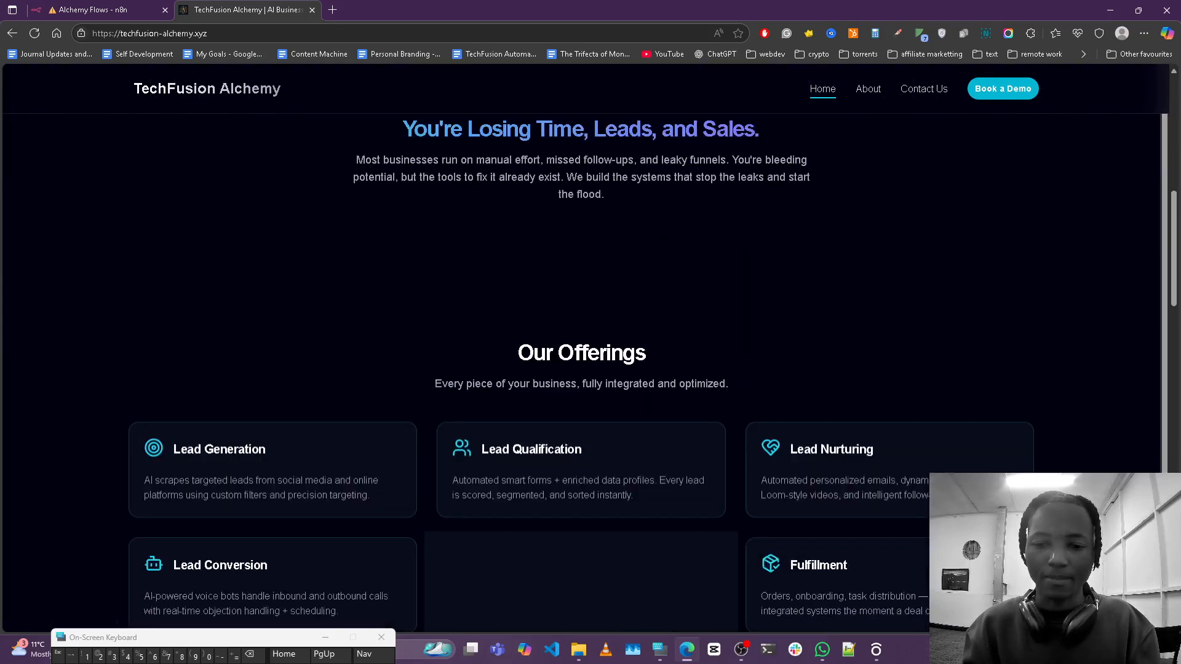
scroll(581, 369, down, 3)
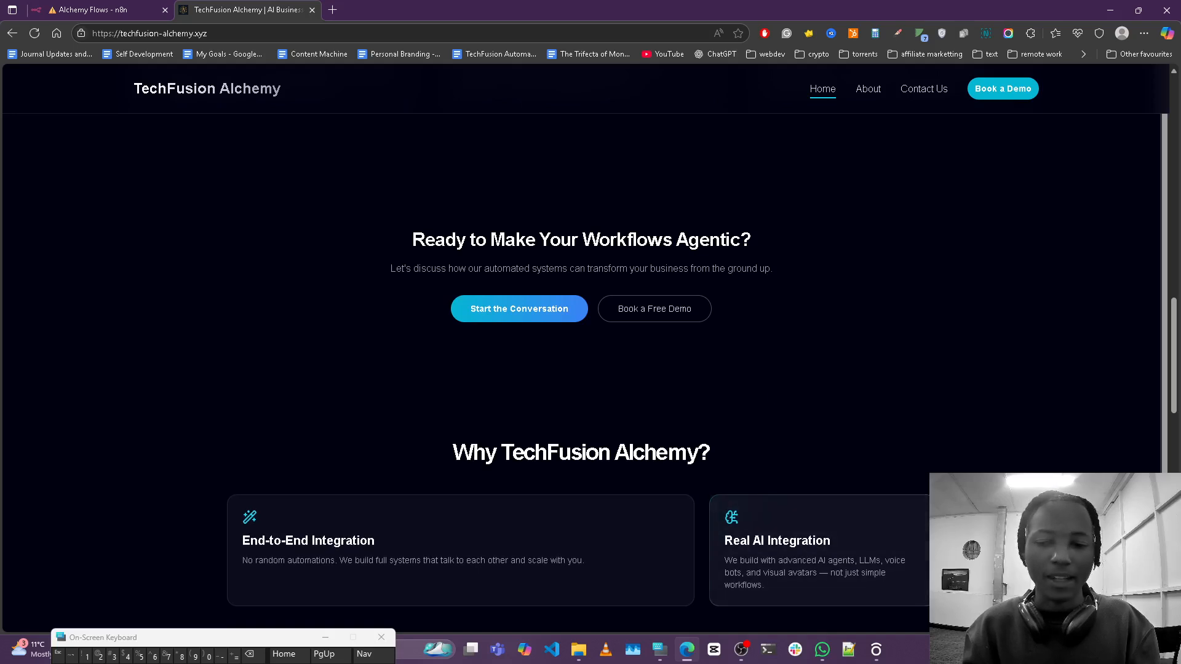
scroll(832, 518, down, 3)
scroll(873, 429, down, 3)
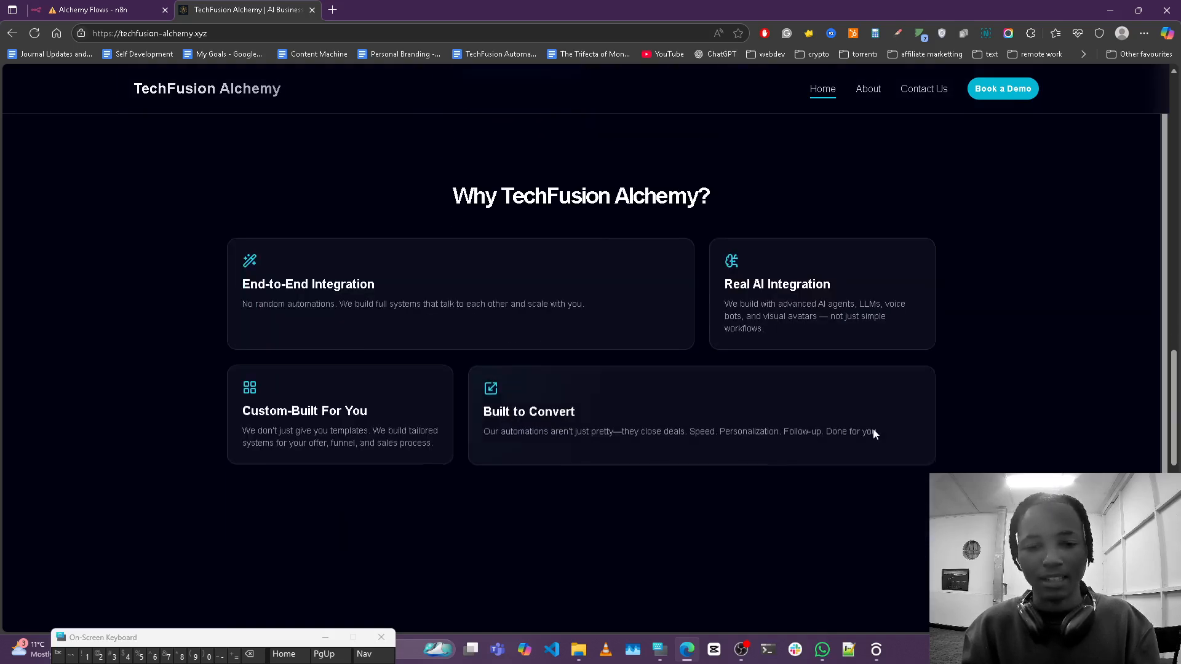
scroll(680, 313, down, 9)
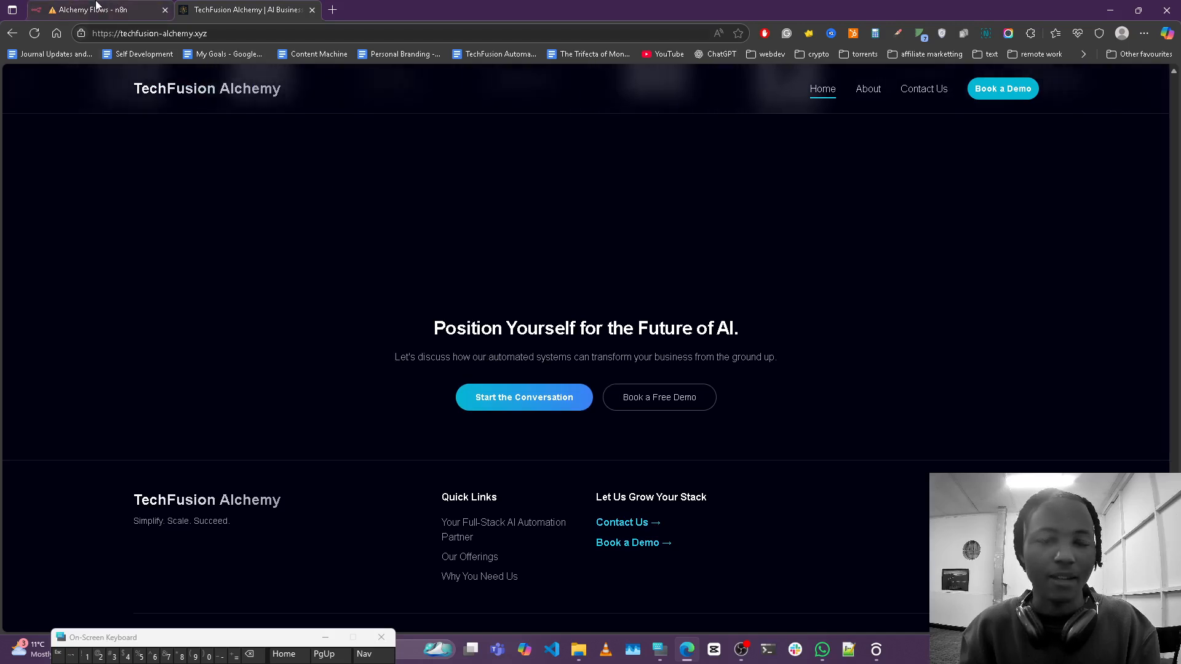
mouse_move(96, 4)
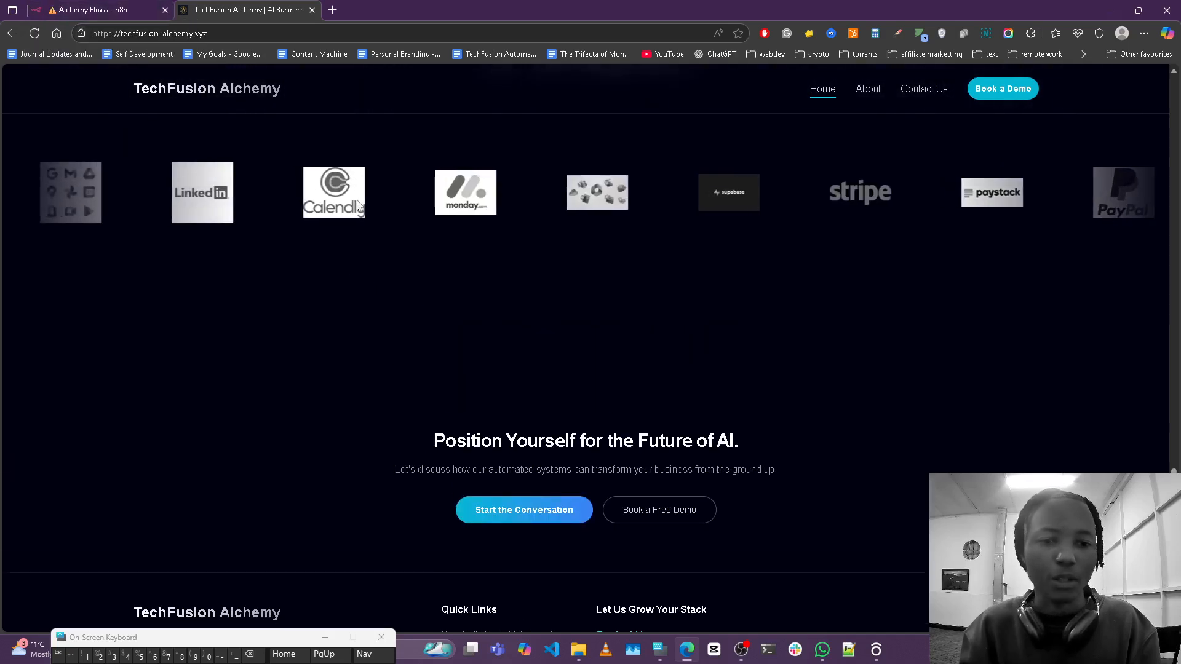
mouse_move(352, 212)
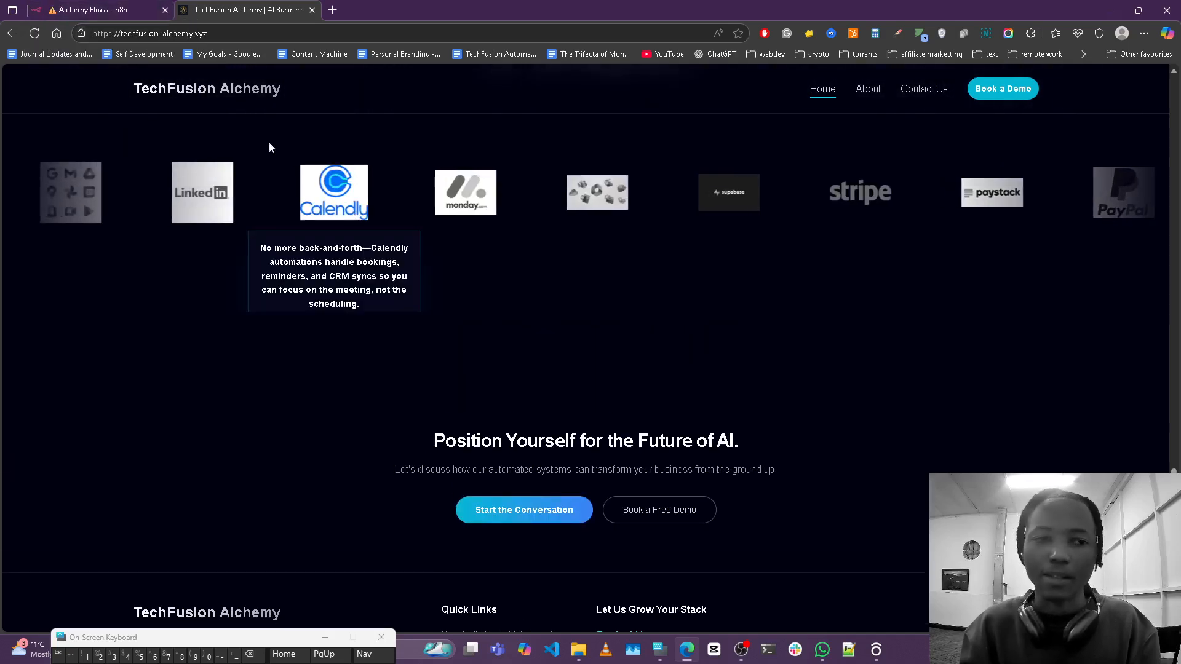
Step: Switch to the n8n Alchemy Flows workflow and load the Aug 15, 07:02:52 execution into the editor, unpinning the existing Webhook data
click(114, 9)
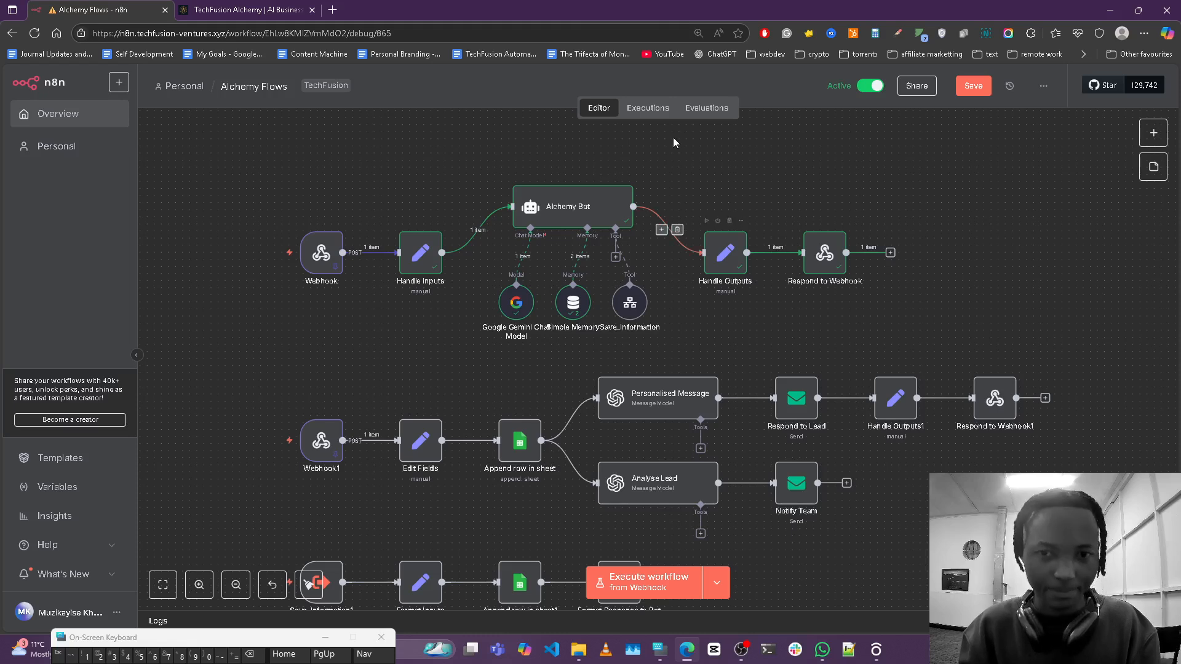
click(635, 107)
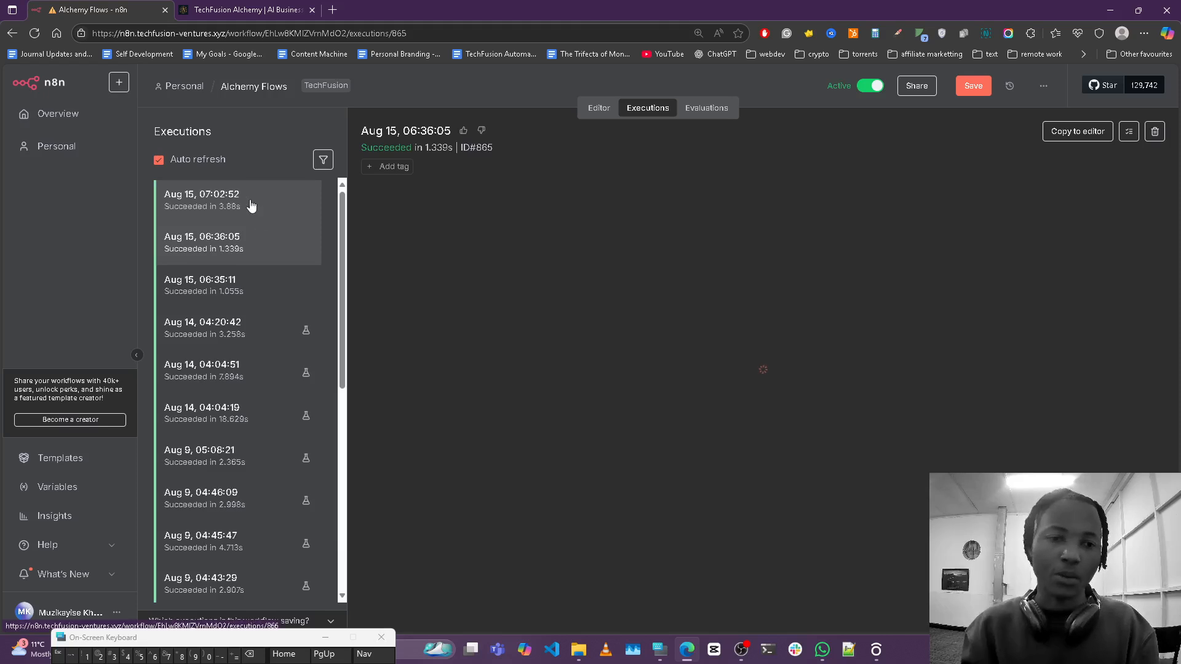
click(251, 205)
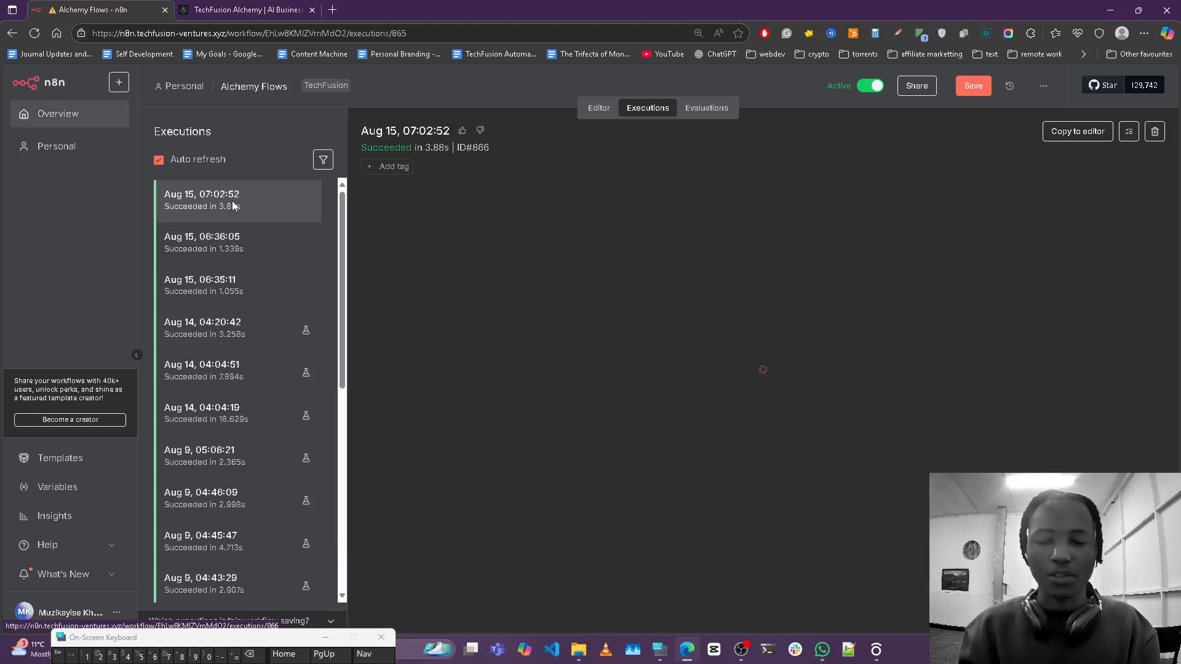
click(1078, 132)
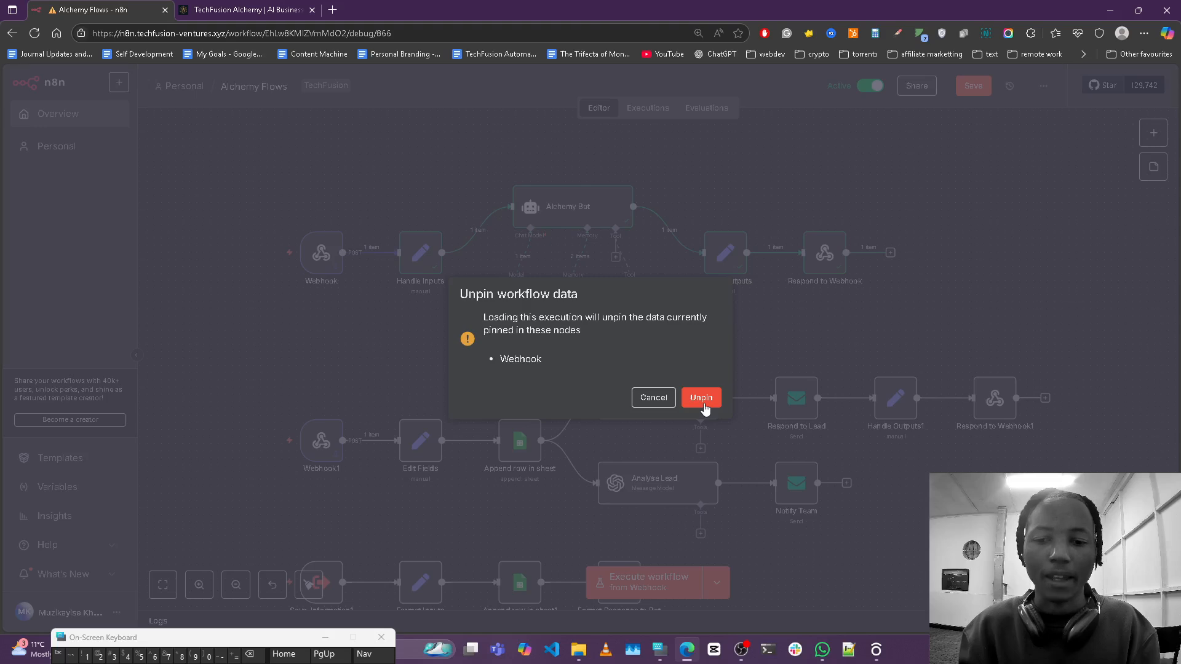
click(702, 398)
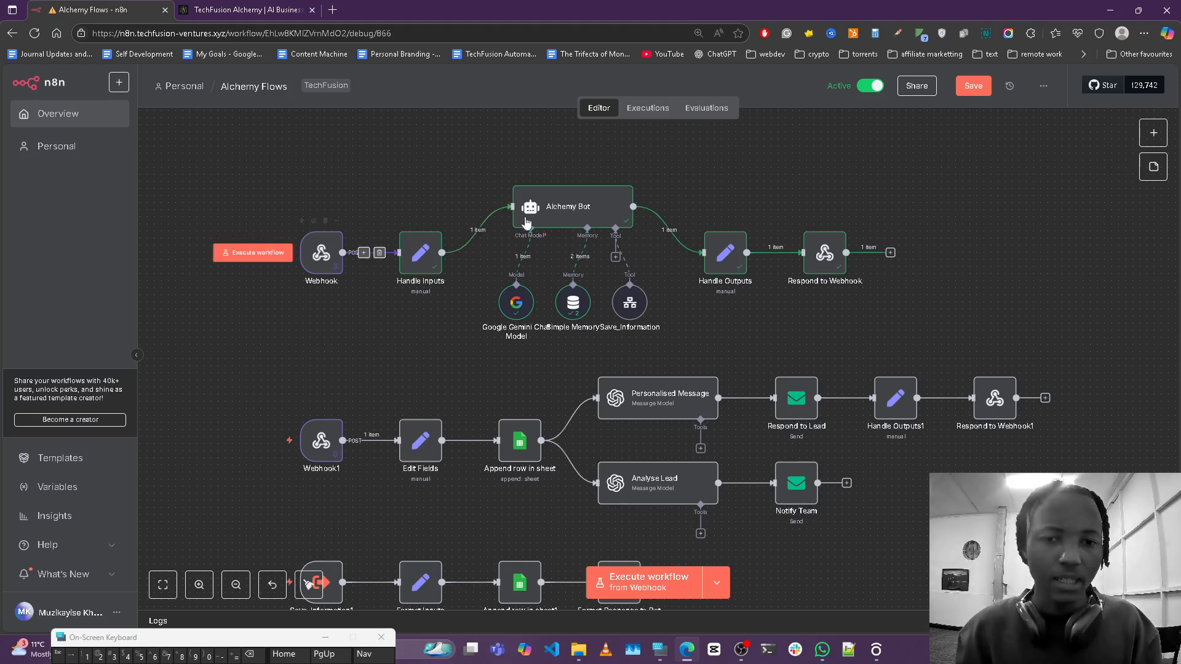
Step: Examine the Webhook node that starts the Alchemy Bot flow, including its production URL, authentication options and received request data
click(316, 247)
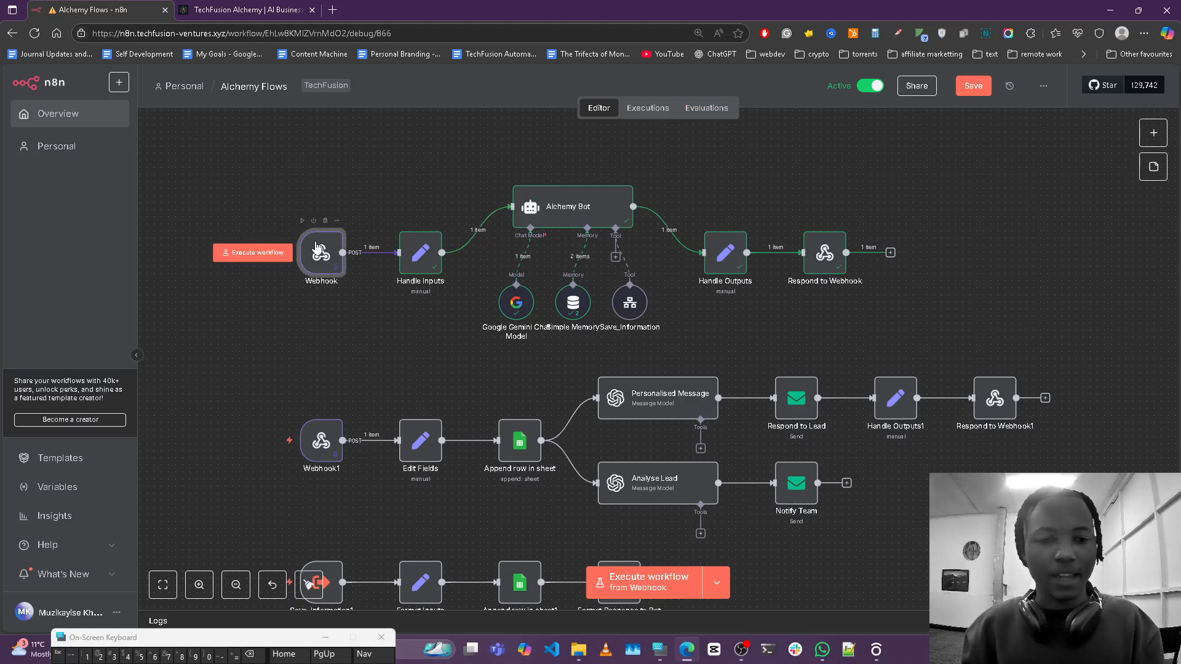
double_click(316, 248)
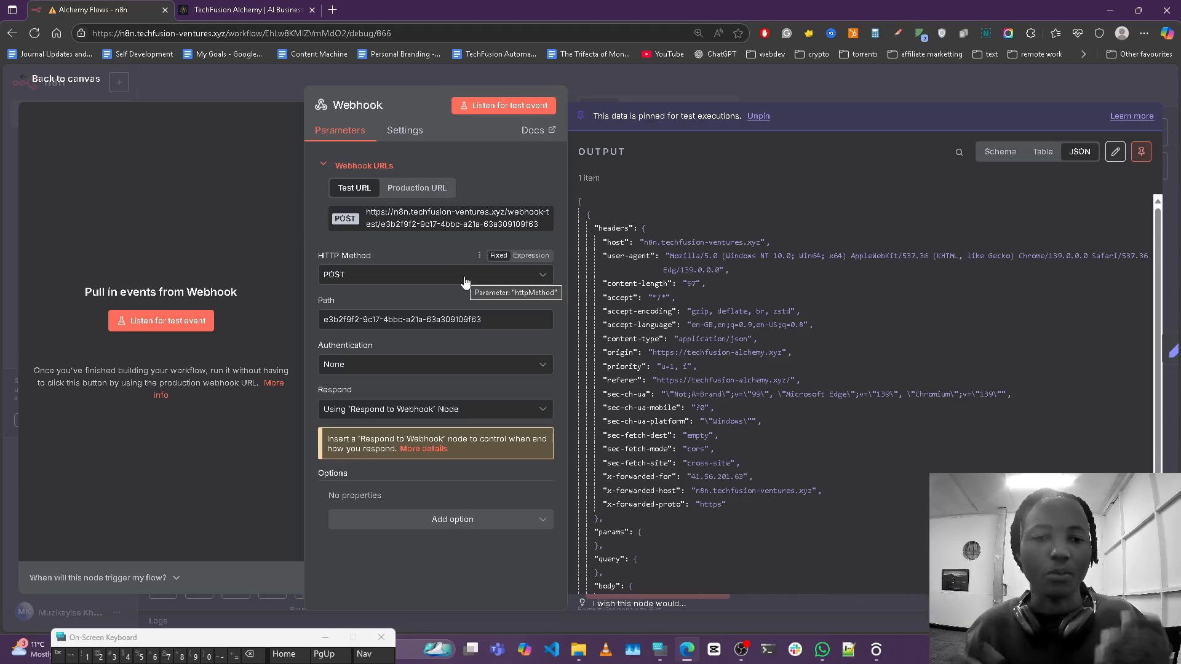
click(430, 191)
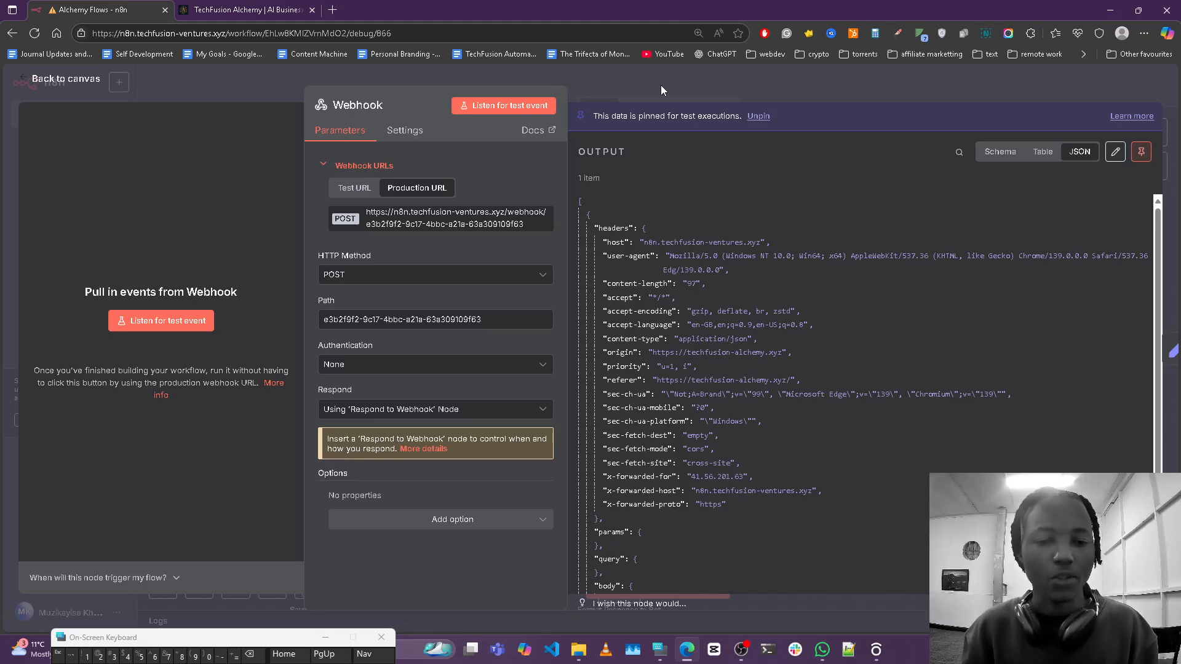
click(378, 365)
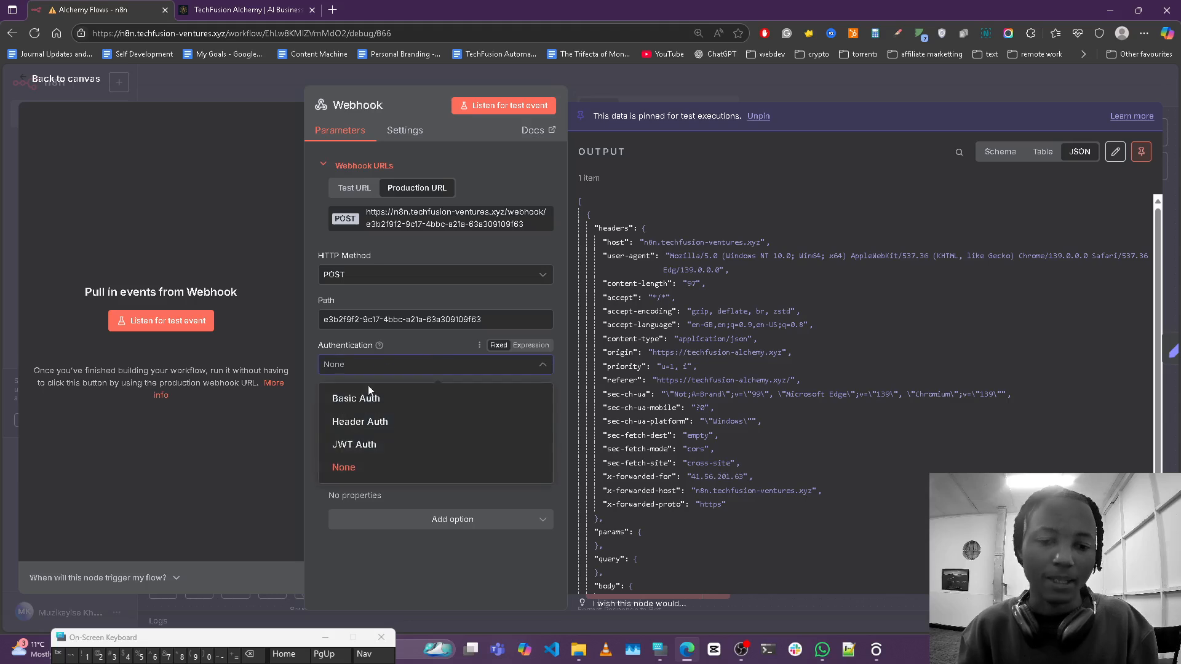
click(422, 348)
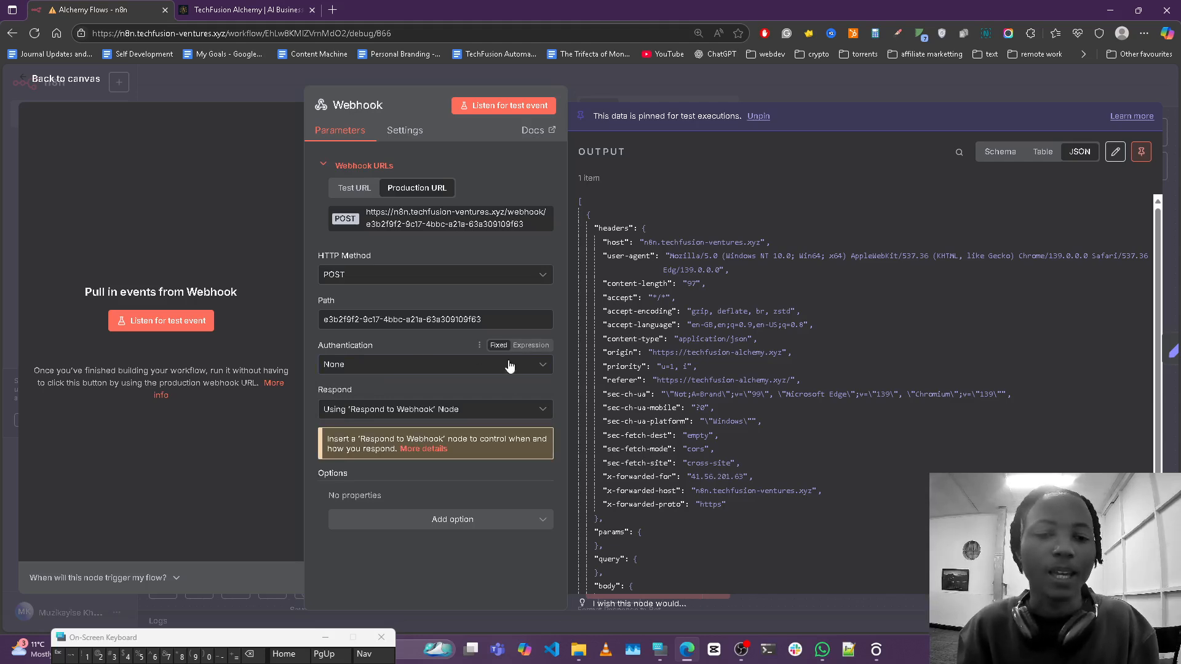
click(243, 9)
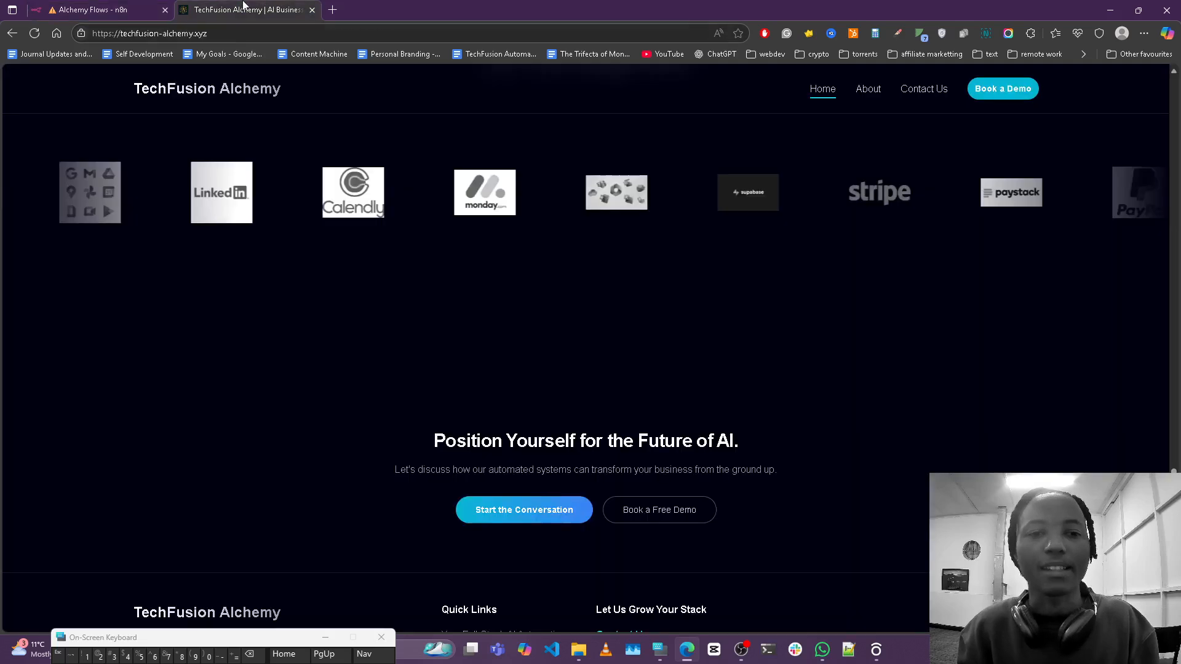
click(78, 9)
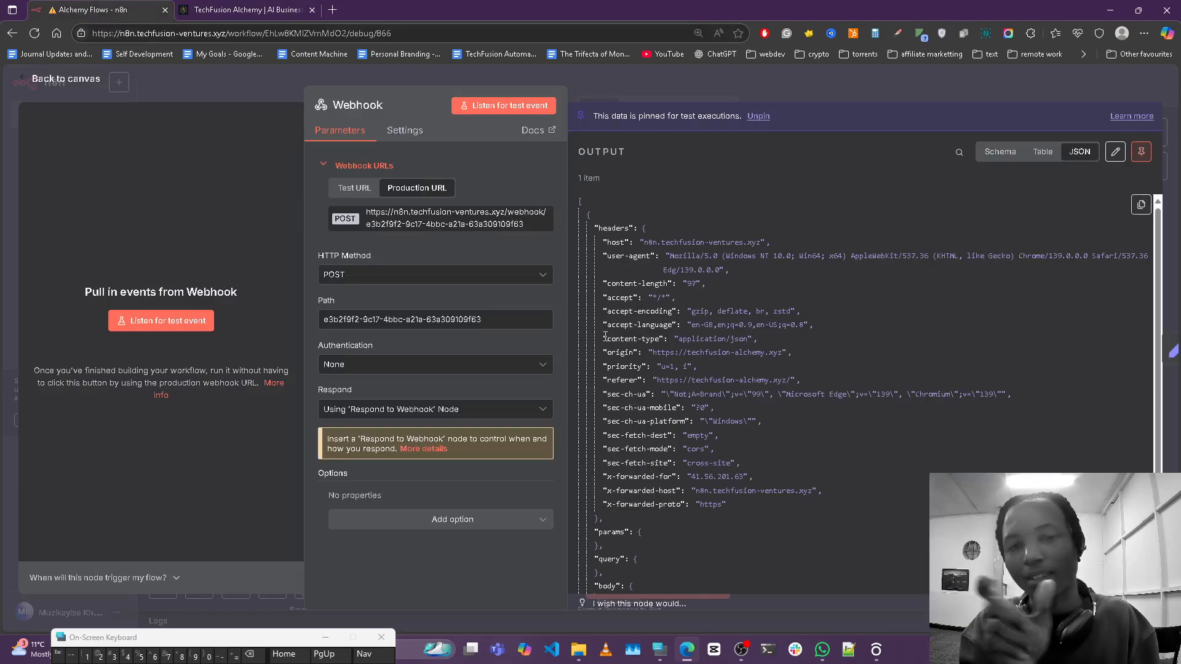
click(733, 91)
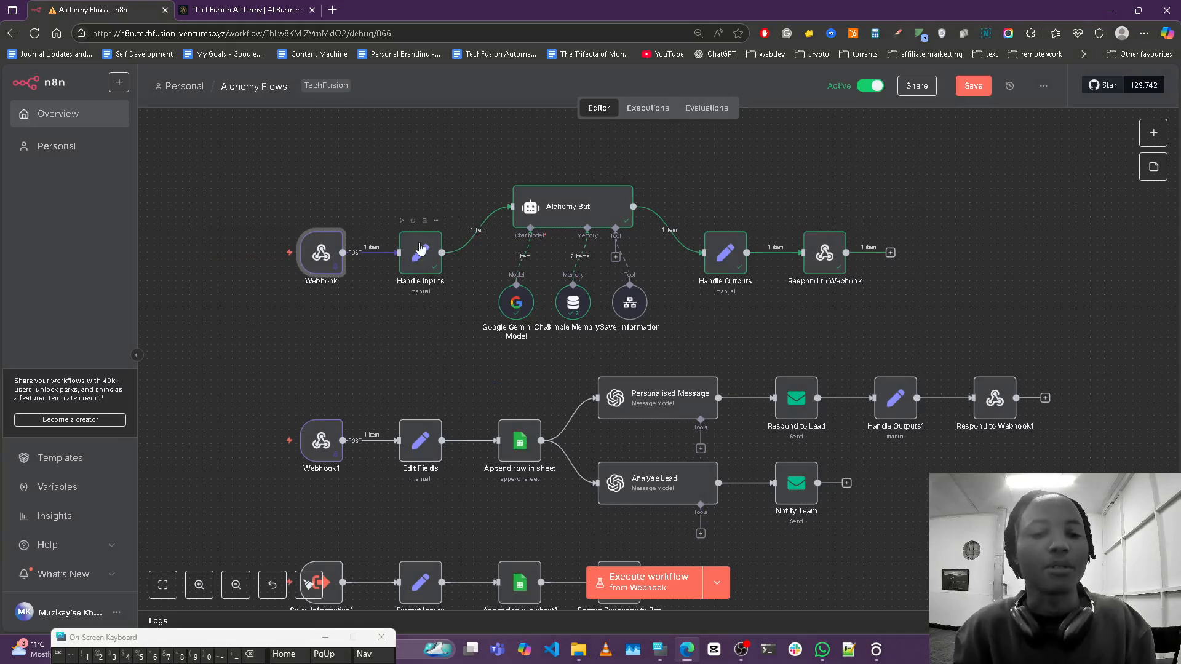
double_click(318, 251)
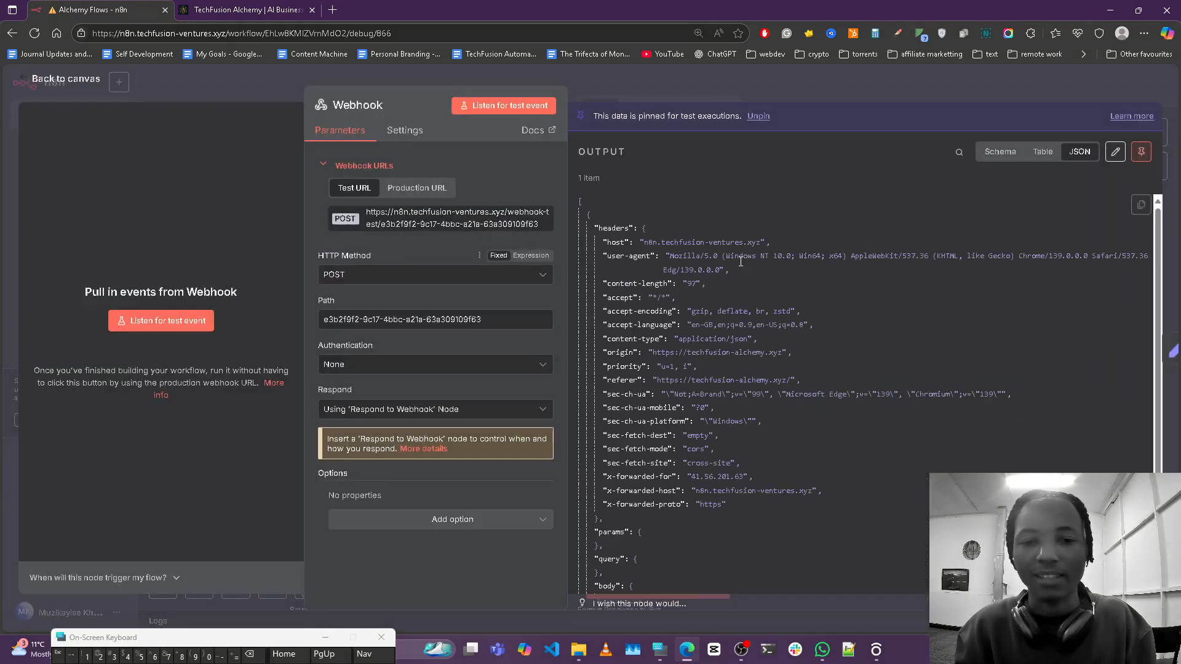
click(718, 86)
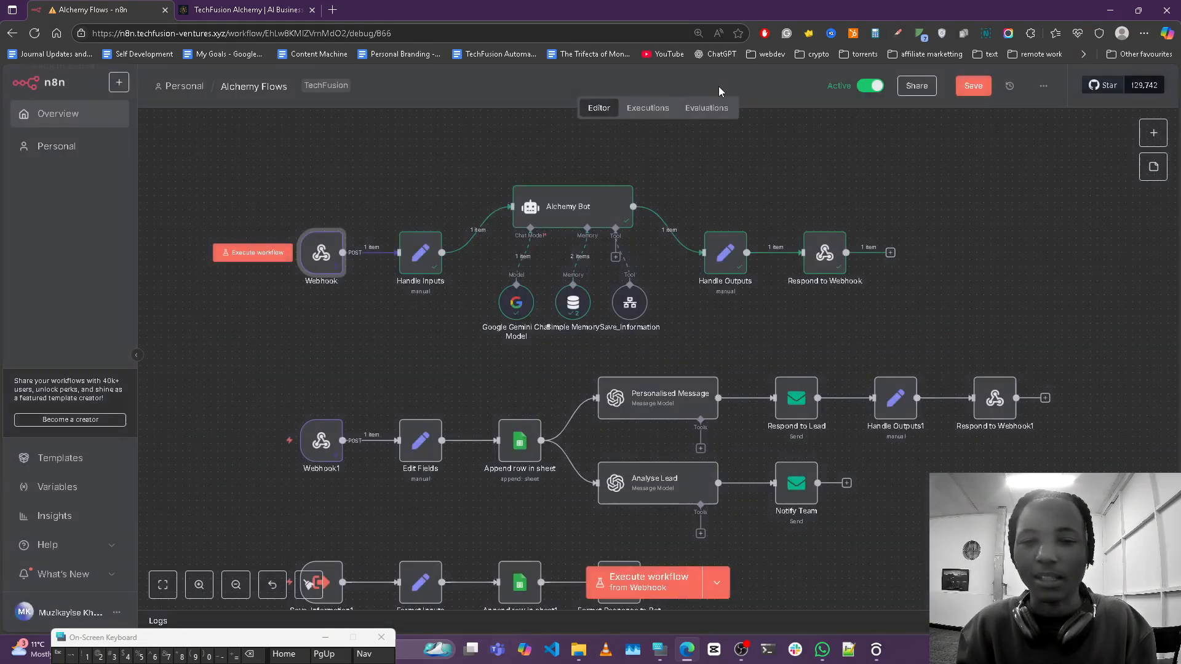
Step: Examine how the Handle Inputs node maps the message and sessionId fields from the webhook body
click(412, 269)
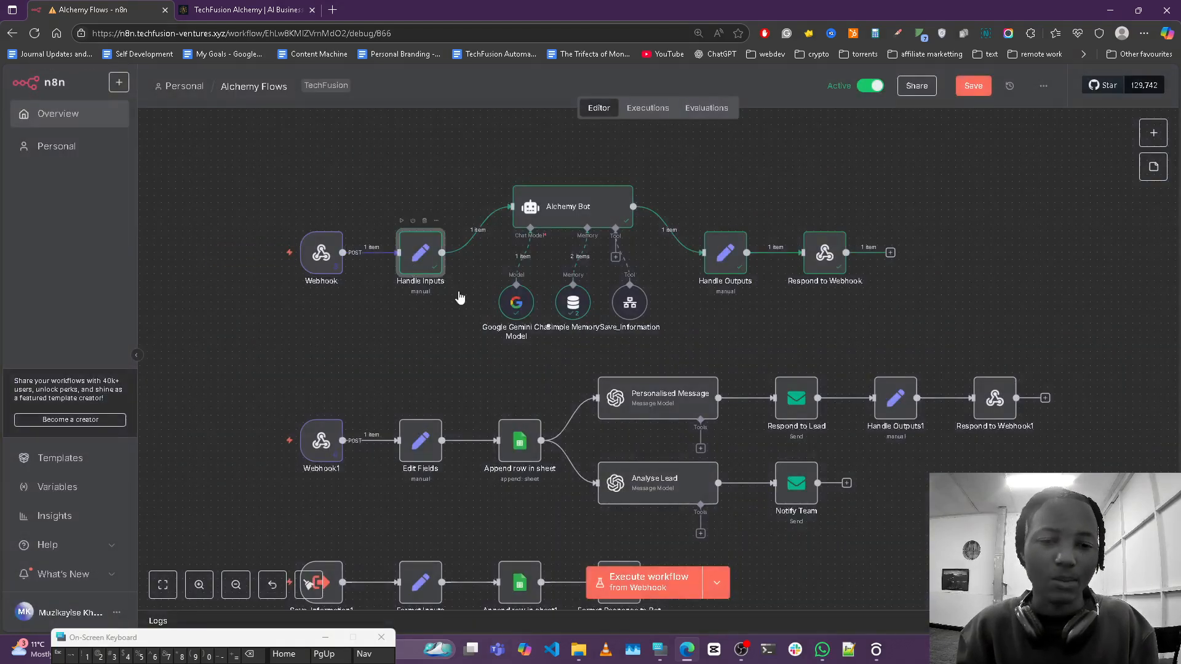
double_click(441, 246)
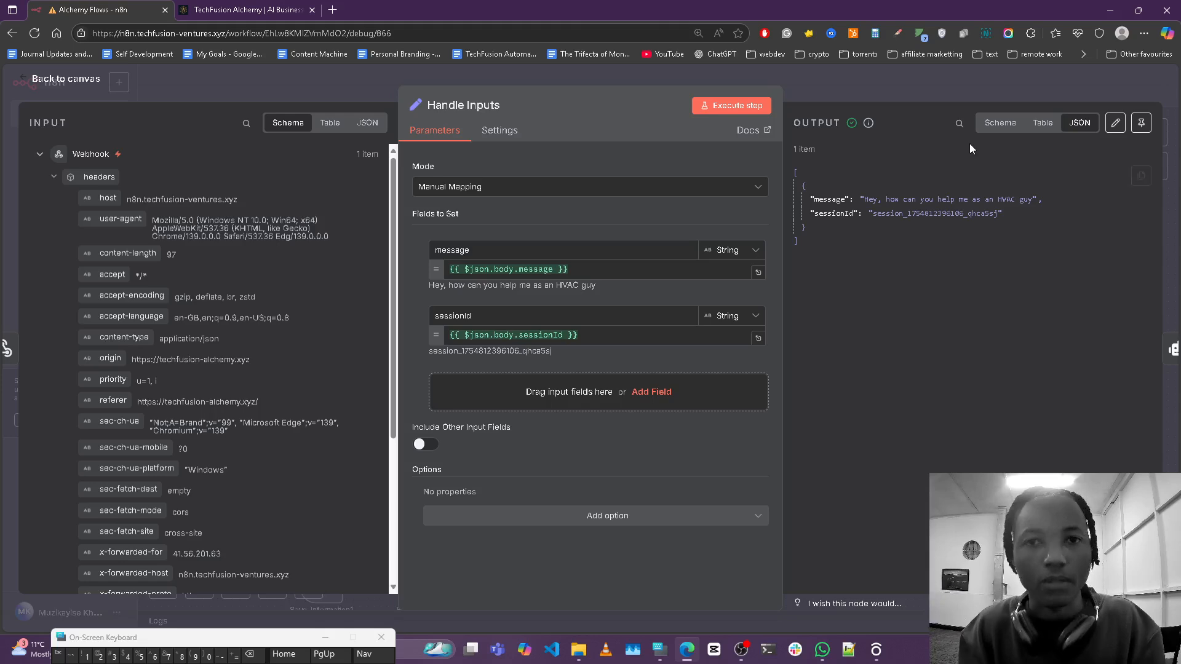
click(943, 93)
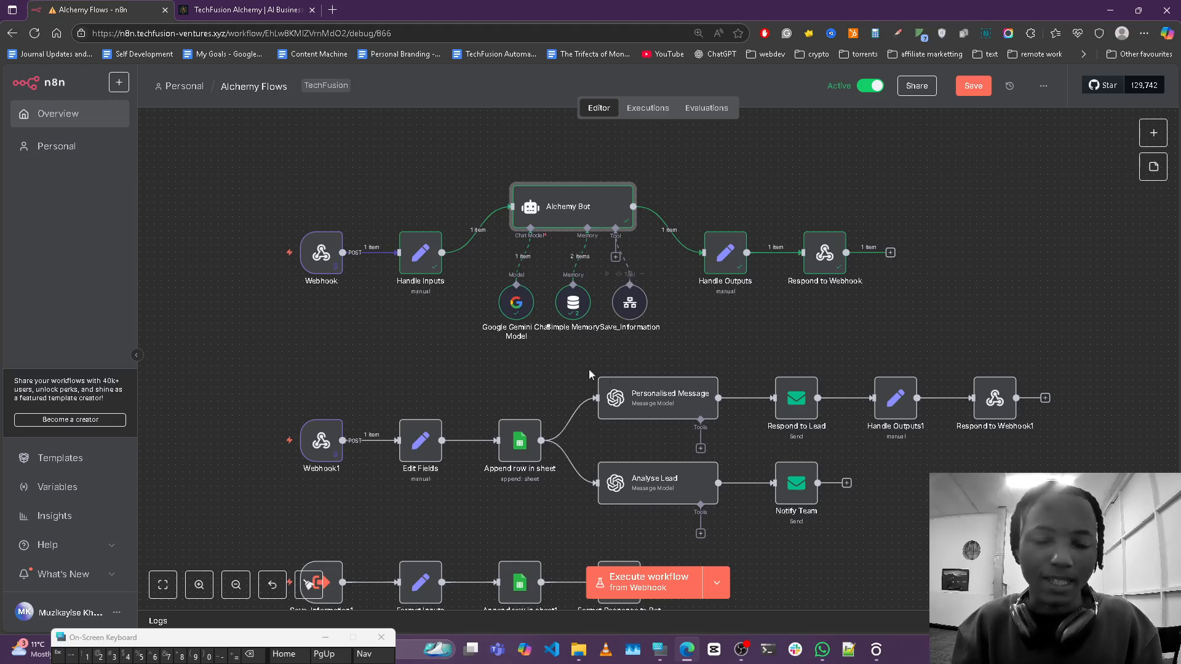
Step: Send the website's Alchemy Assistant a message giving the visitor's first name and company and saying "this is really cool", then return to n8n
click(261, 9)
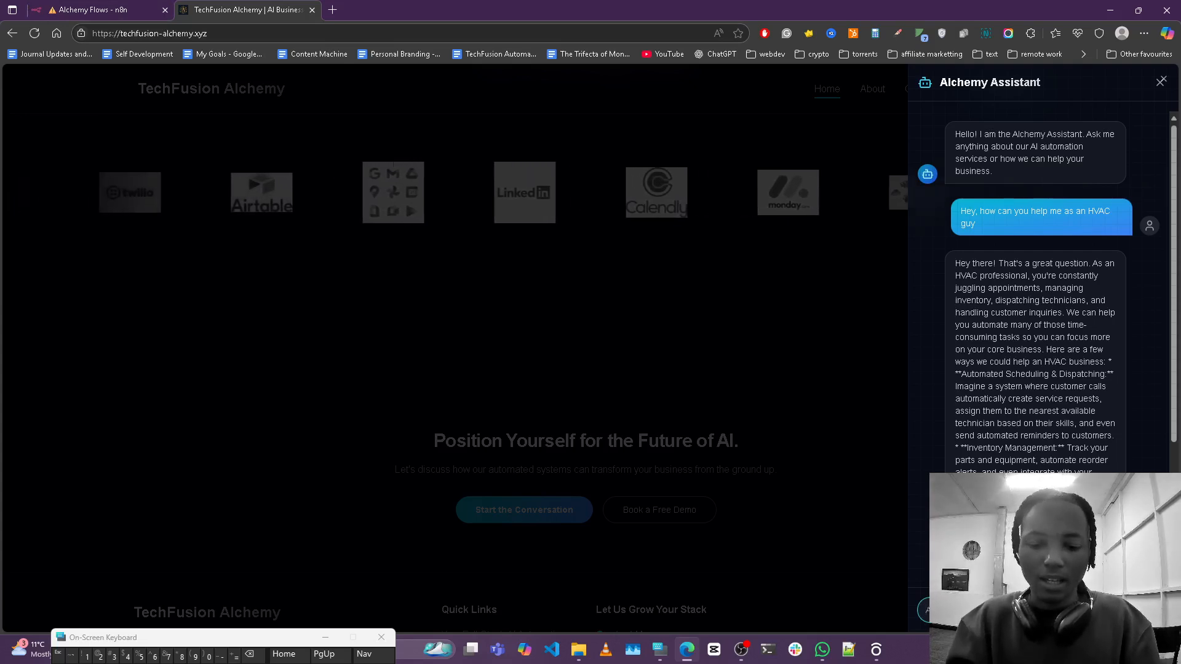
text(I')
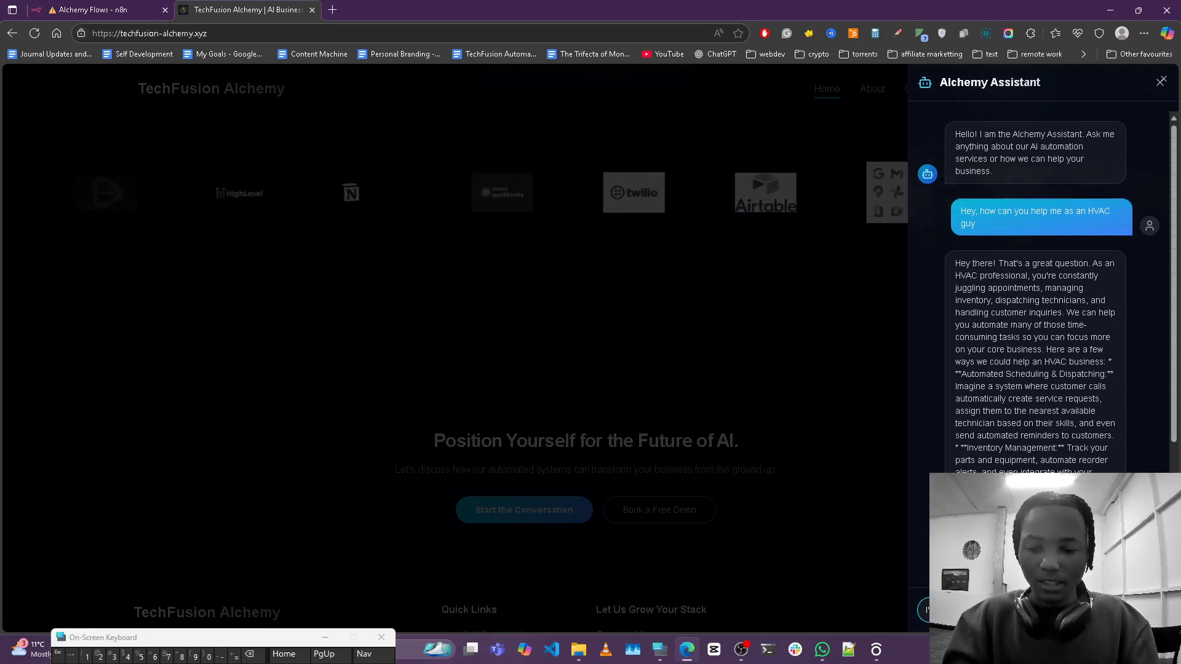
key(Return)
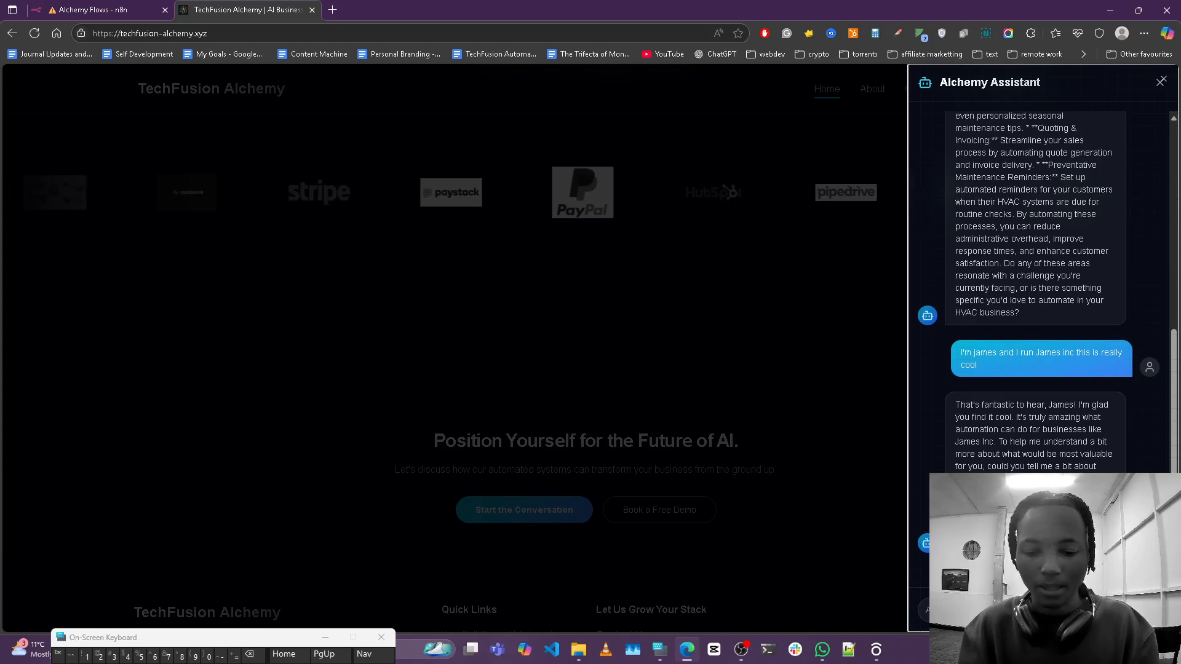
key(ctrl+Tab)
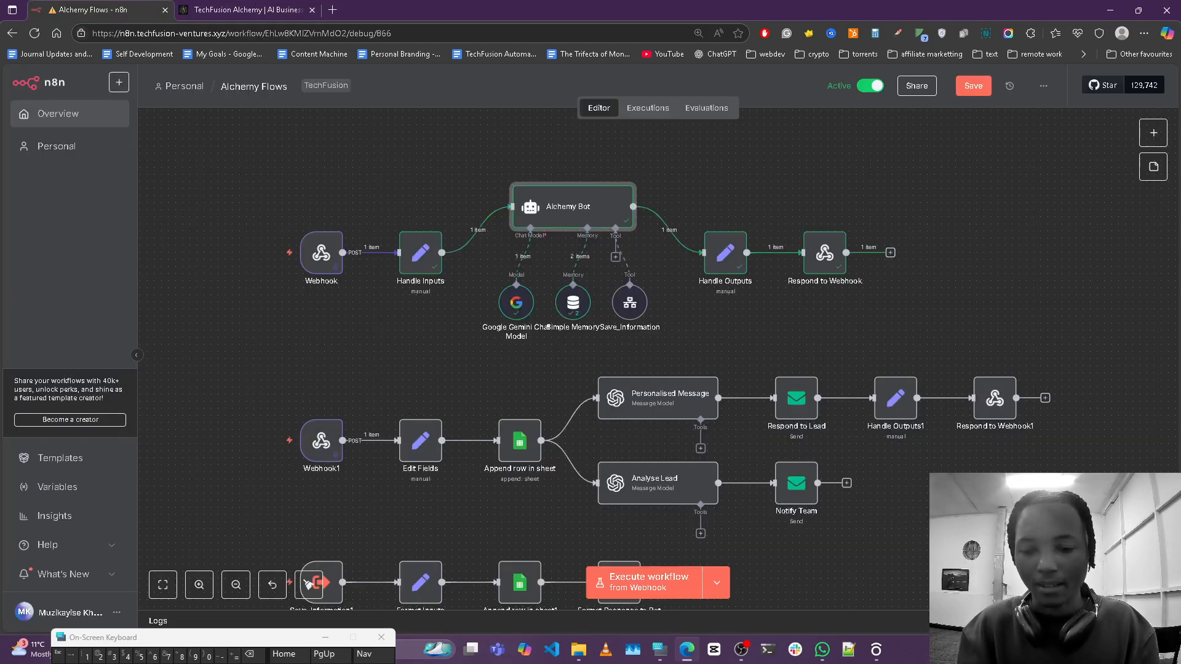
Step: Show the execution logs and examine how the Handle Outputs node sets the status and data.response fields from the Alchemy Bot output
key(l)
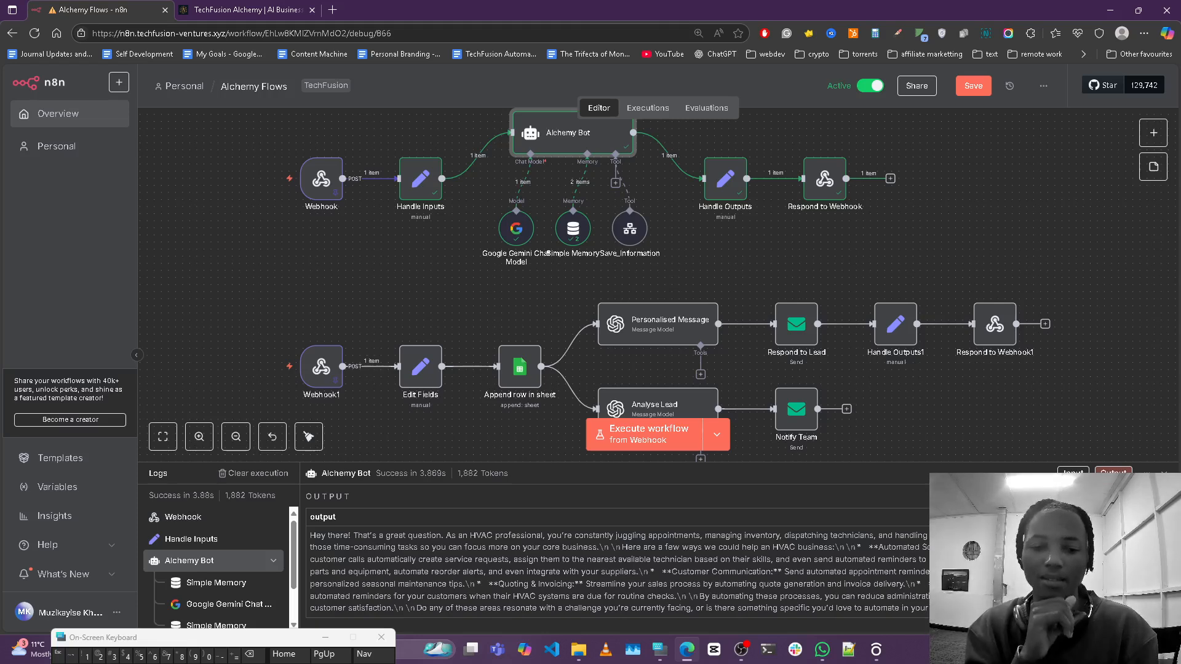
key(Right)
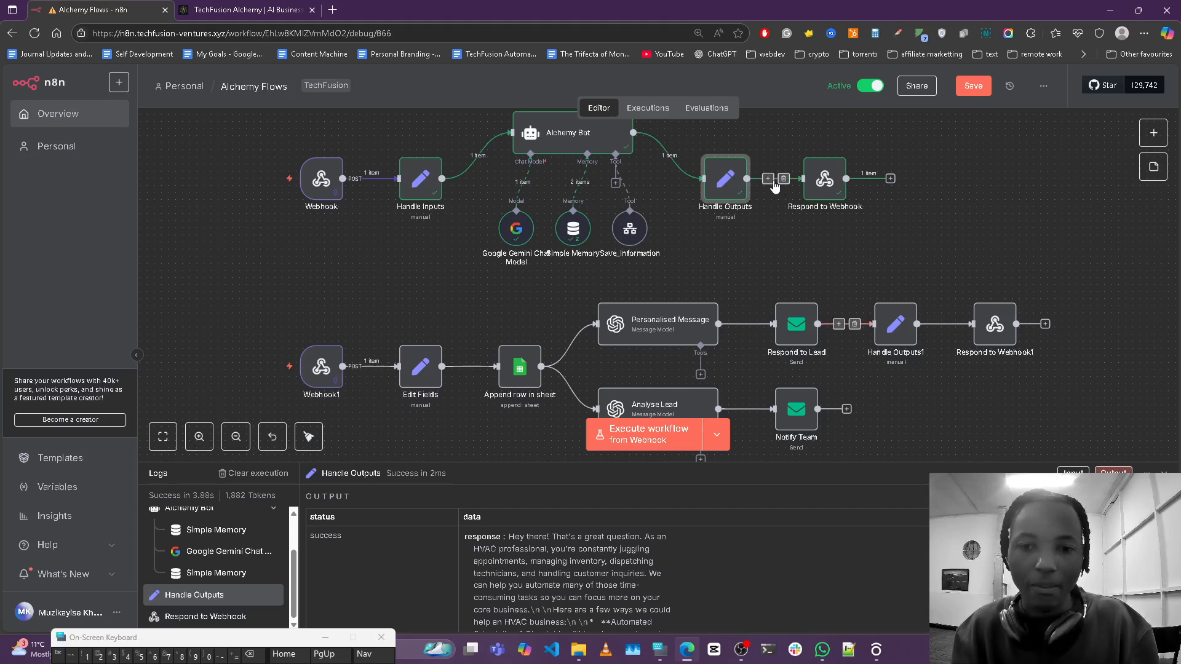
double_click(715, 189)
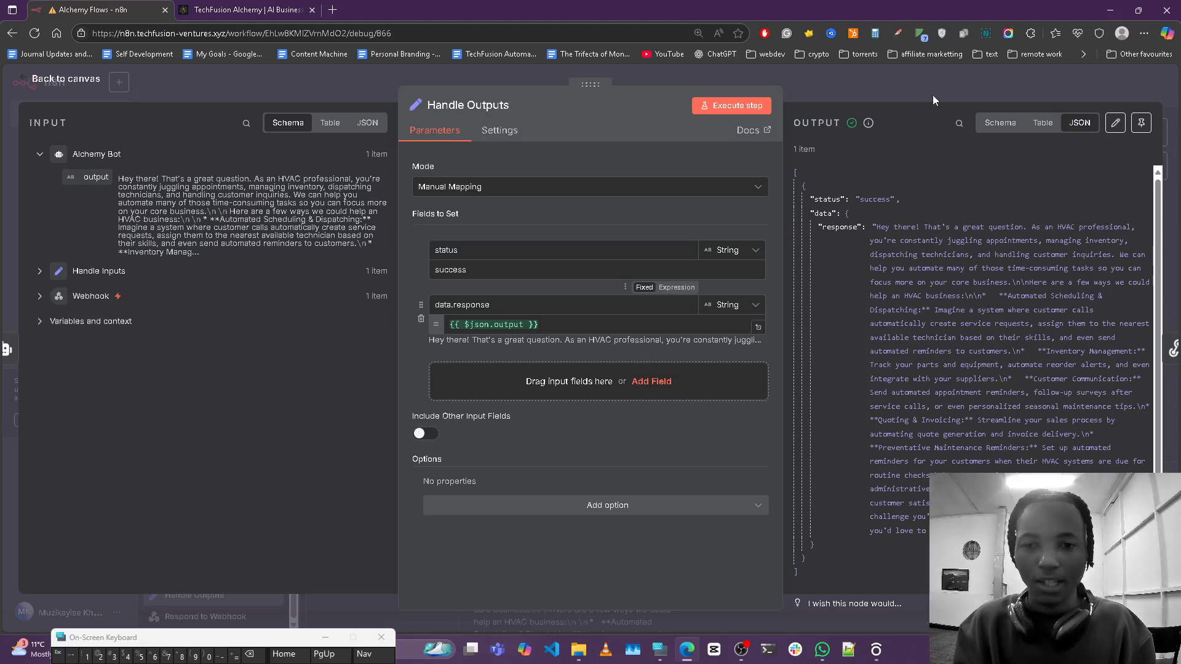
click(911, 91)
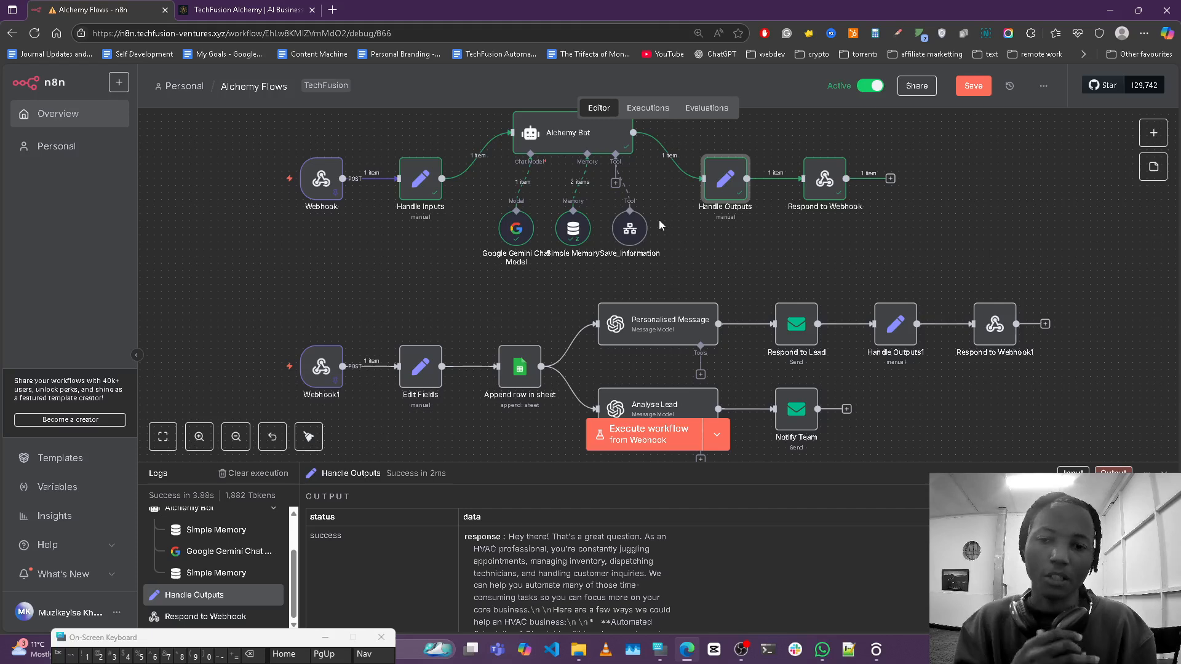
Step: Switch to the TechFusion Alchemy website, close the Alchemy Assistant chat and return to the Alchemy Flows workflow in n8n
scroll(659, 219, down, 1)
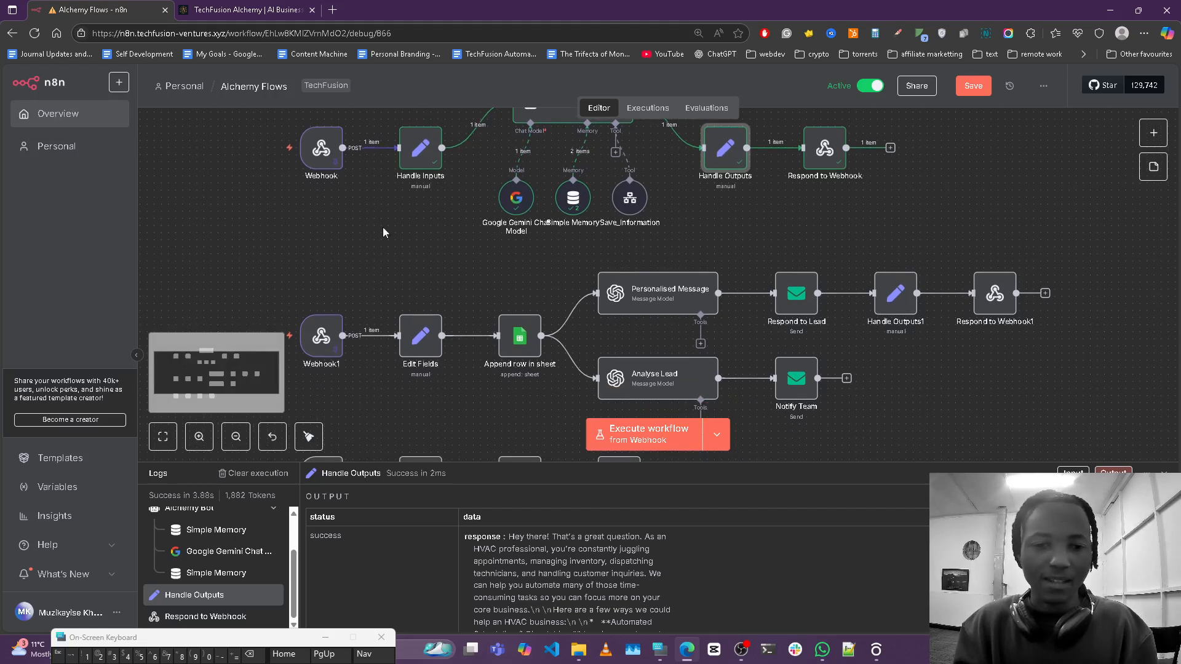
click(246, 10)
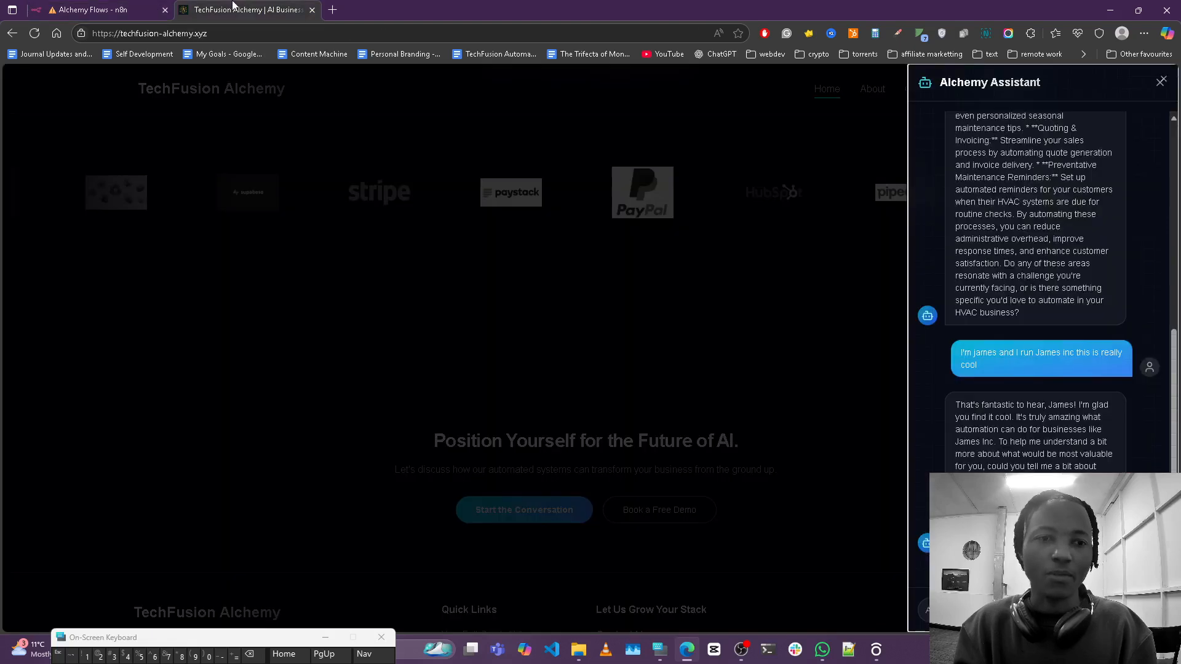
click(718, 315)
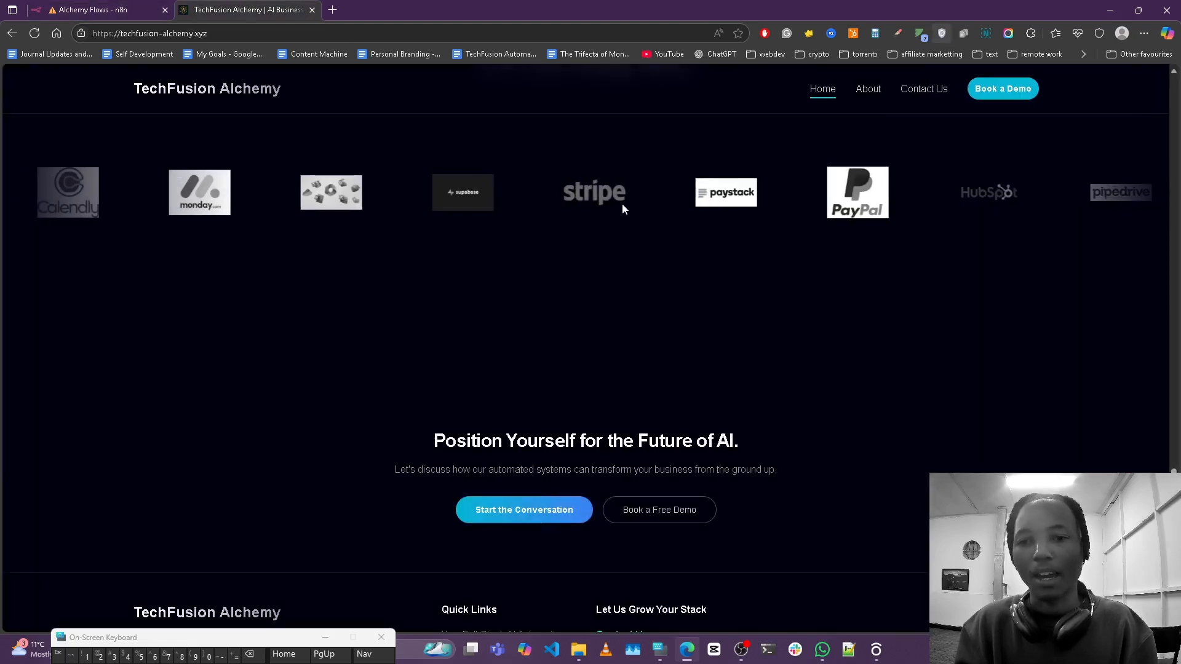
click(99, 10)
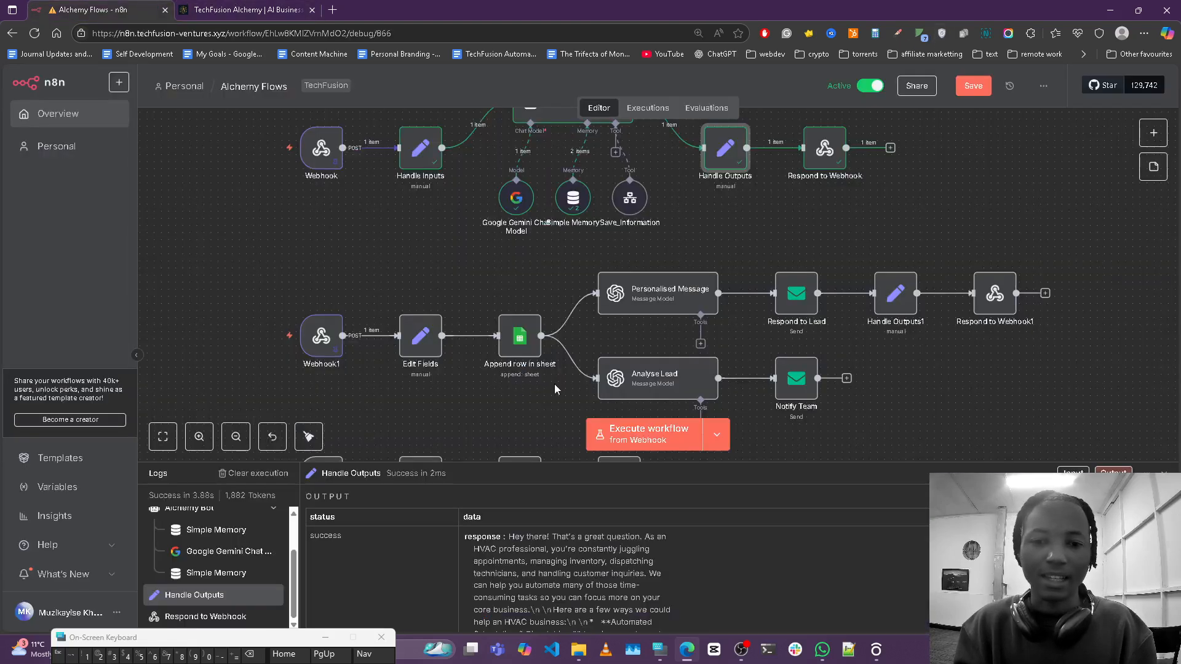
Step: Examine the Save_Information tool's called workflow and its name, email and businessType inputs with their descriptions
click(635, 202)
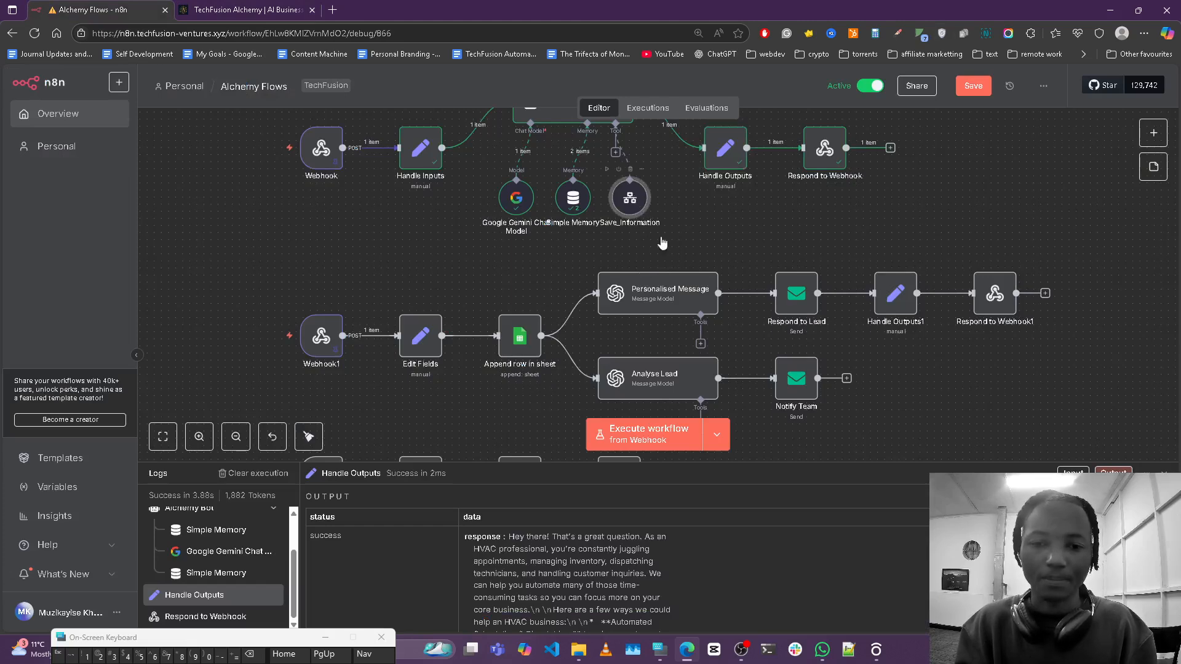
key(Return)
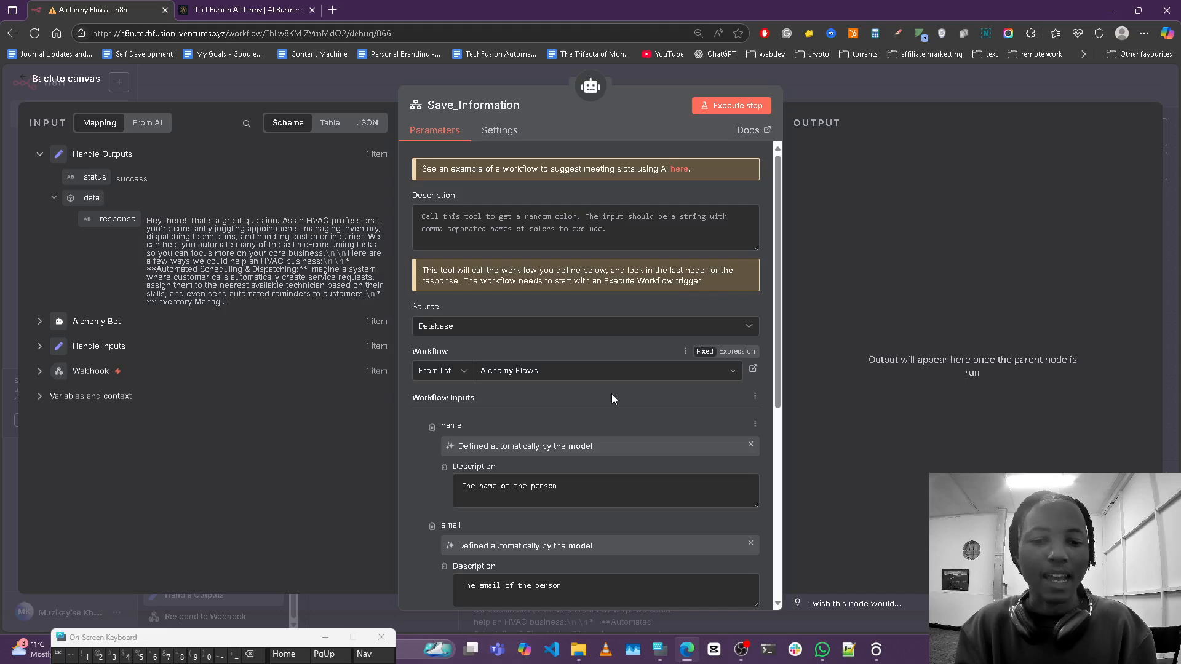
scroll(629, 455, down, 3)
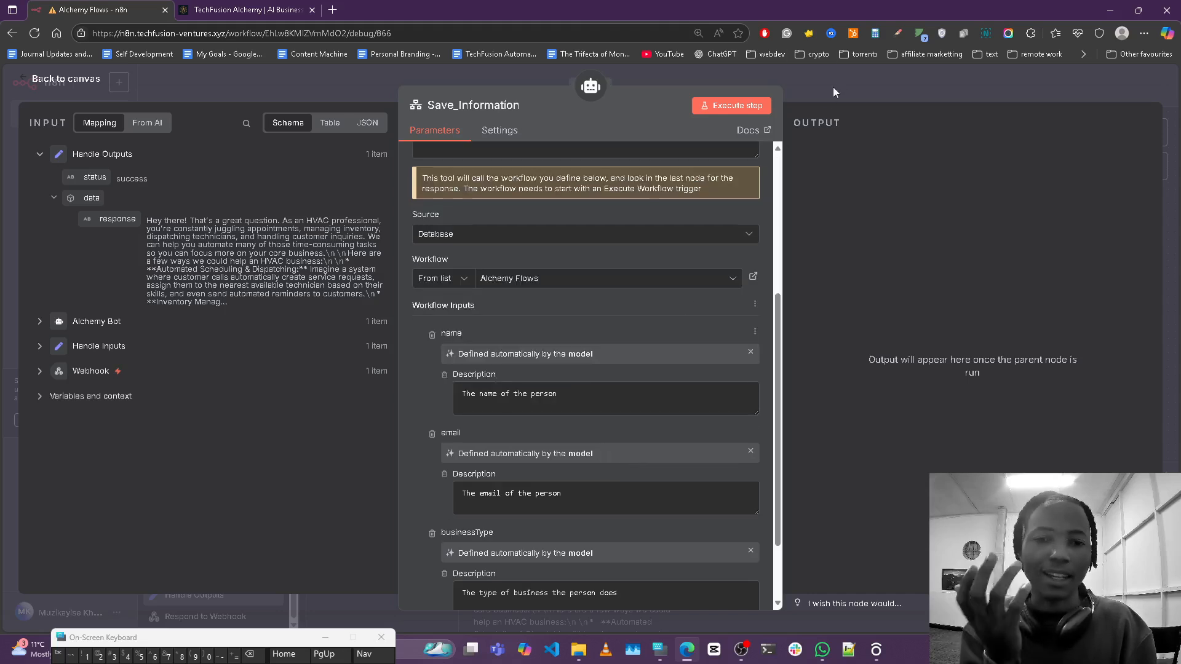
key(Escape)
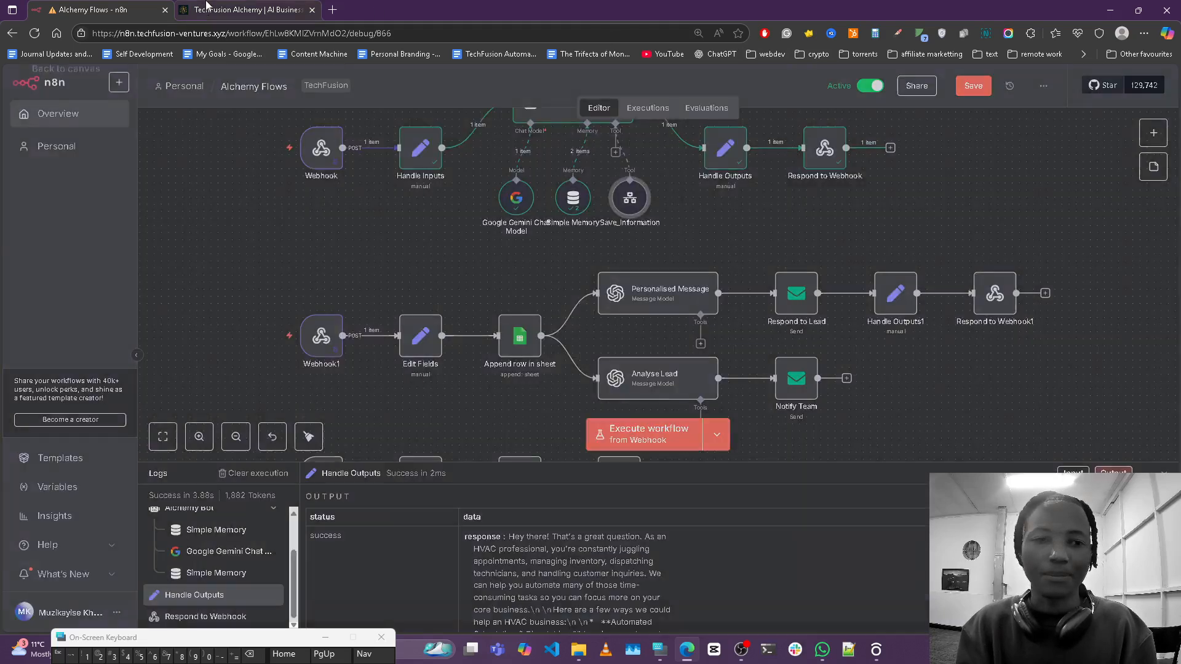